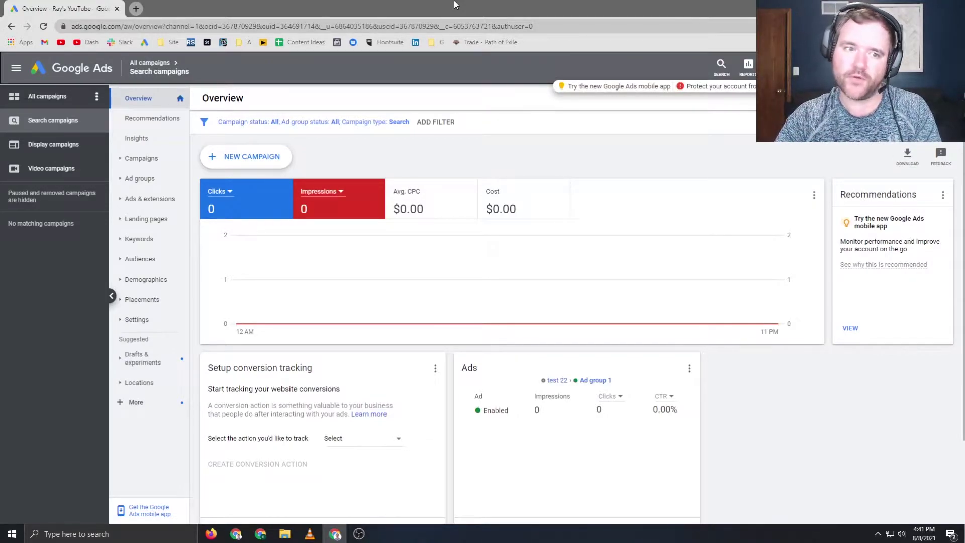
pyautogui.click(245, 160)
pyautogui.click(234, 189)
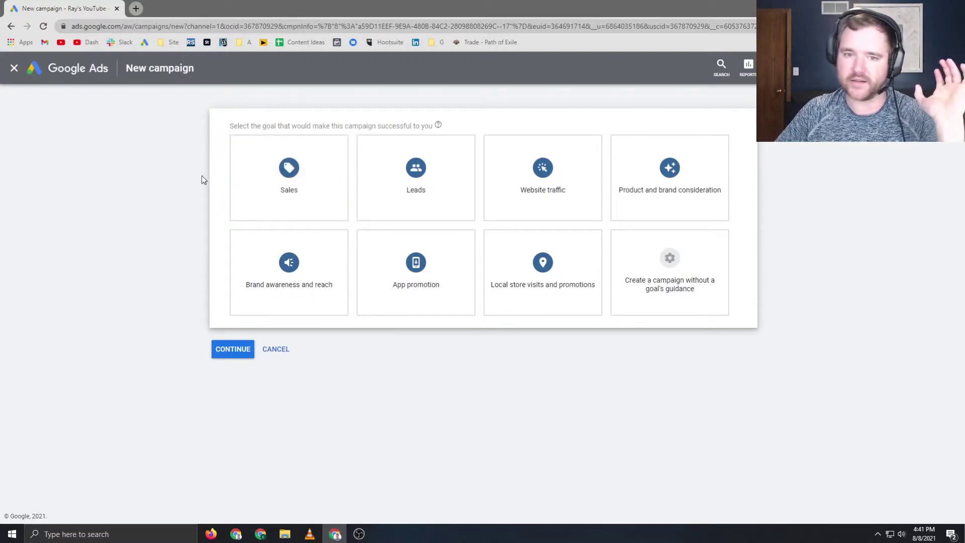
pyautogui.click(673, 271)
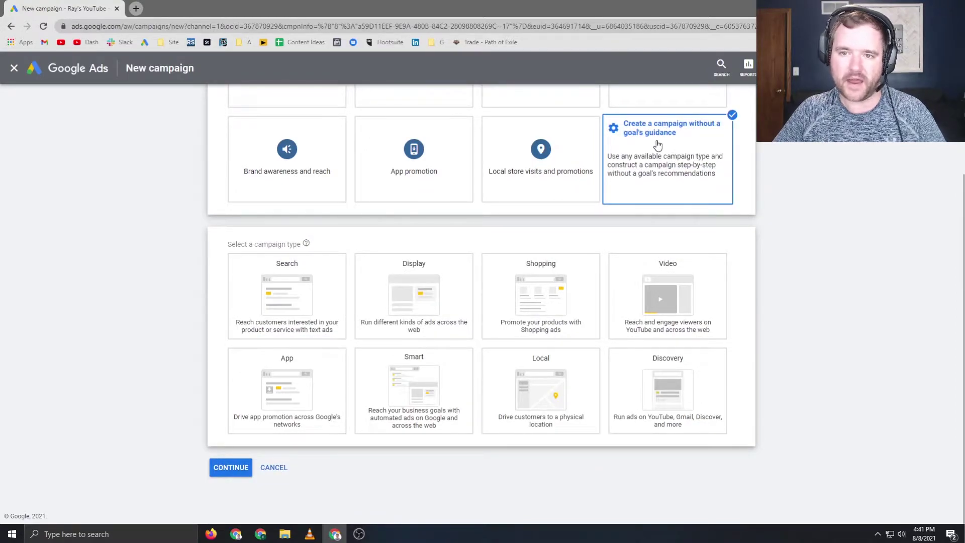
pyautogui.click(254, 278)
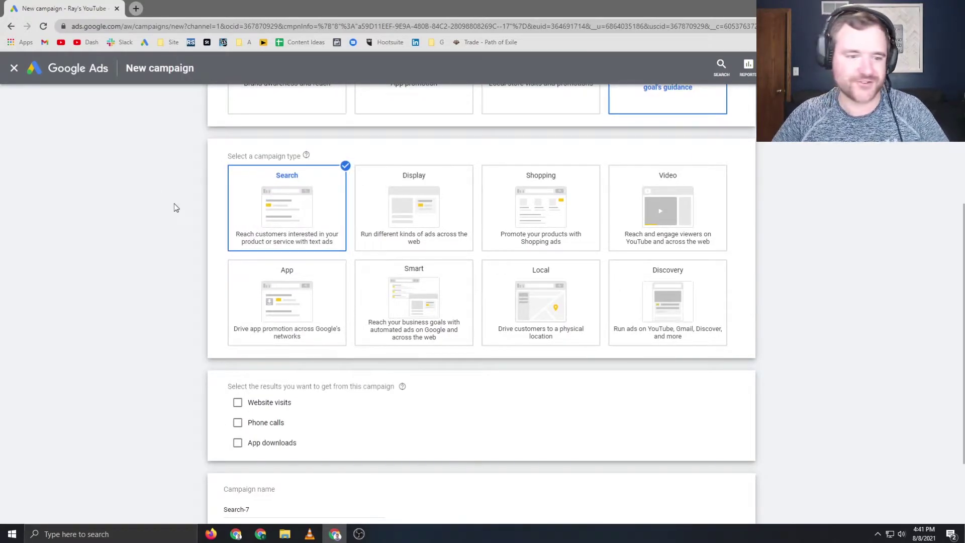
pyautogui.scroll(-1, 110, 333)
pyautogui.click(237, 352)
pyautogui.click(295, 372)
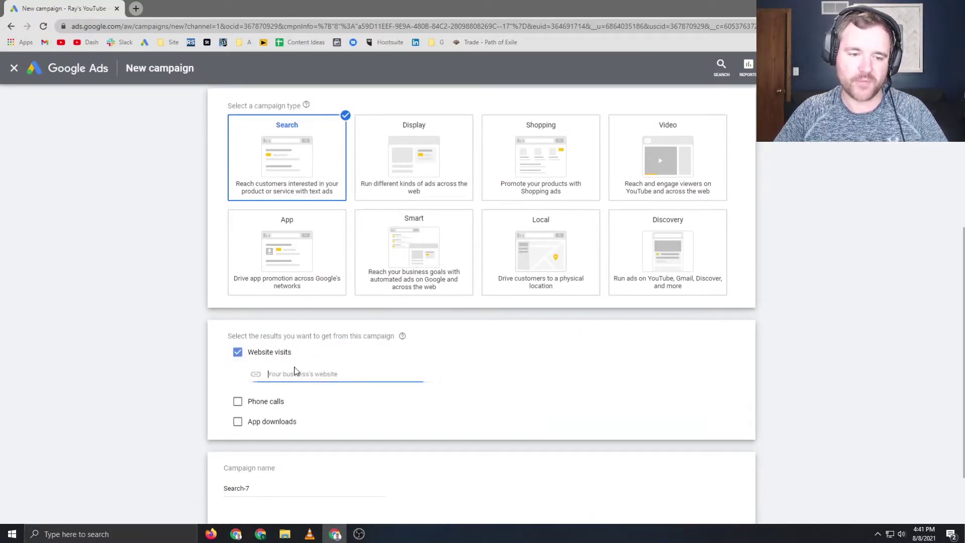
pyautogui.write('www.raysawvell.com')
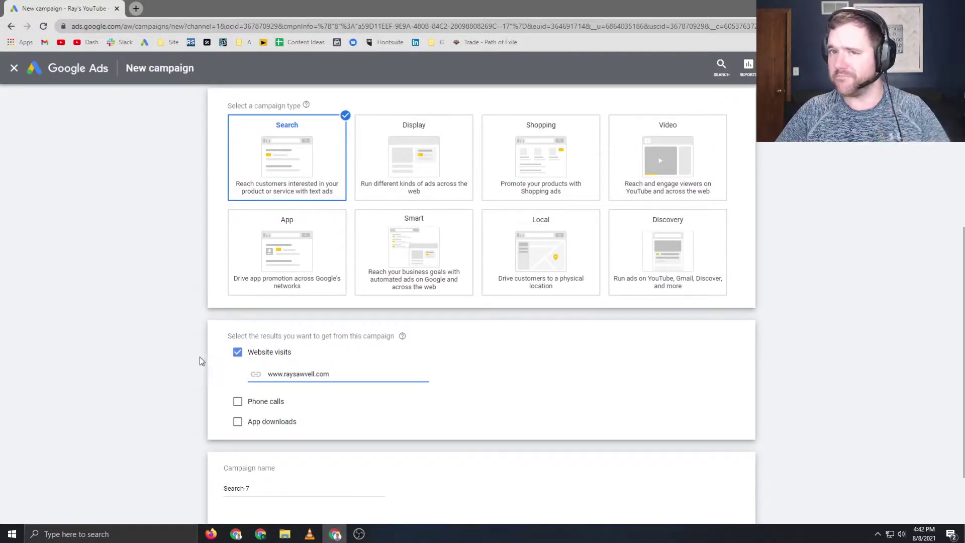
pyautogui.scroll(-2, 200, 361)
# - Name the campaign '01 - DSA (Dynamic Search Ads)' and continue
pyautogui.tripleClick(258, 406)
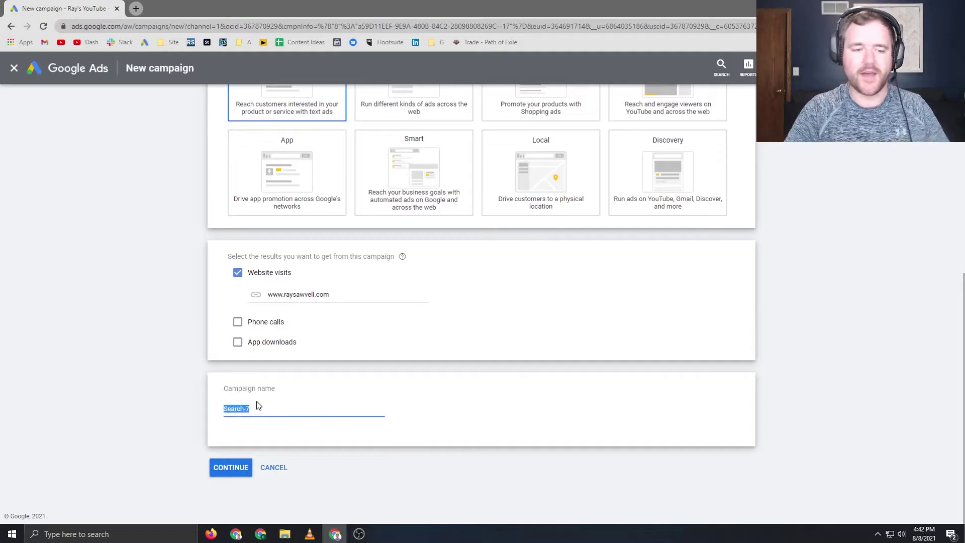
pyautogui.write('01 - DSA ')
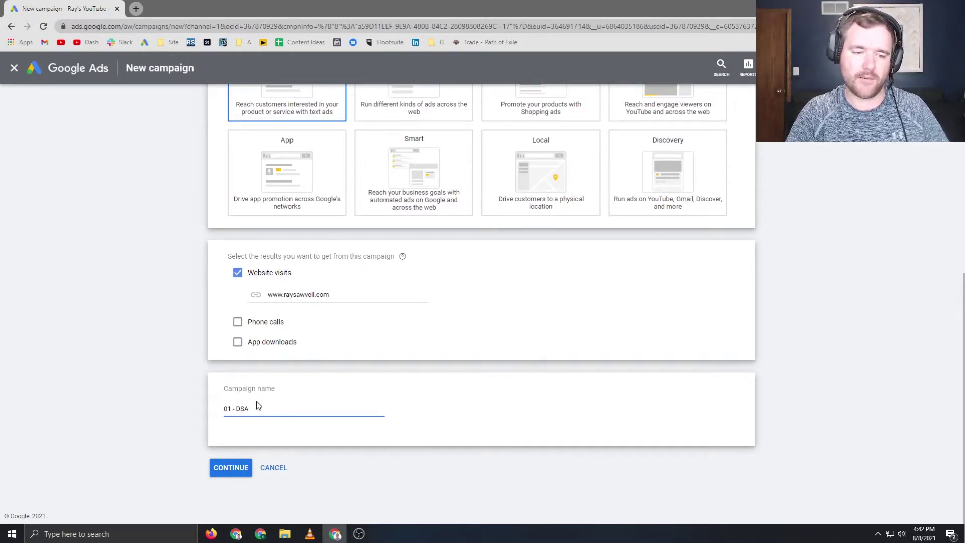
pyautogui.write('(')
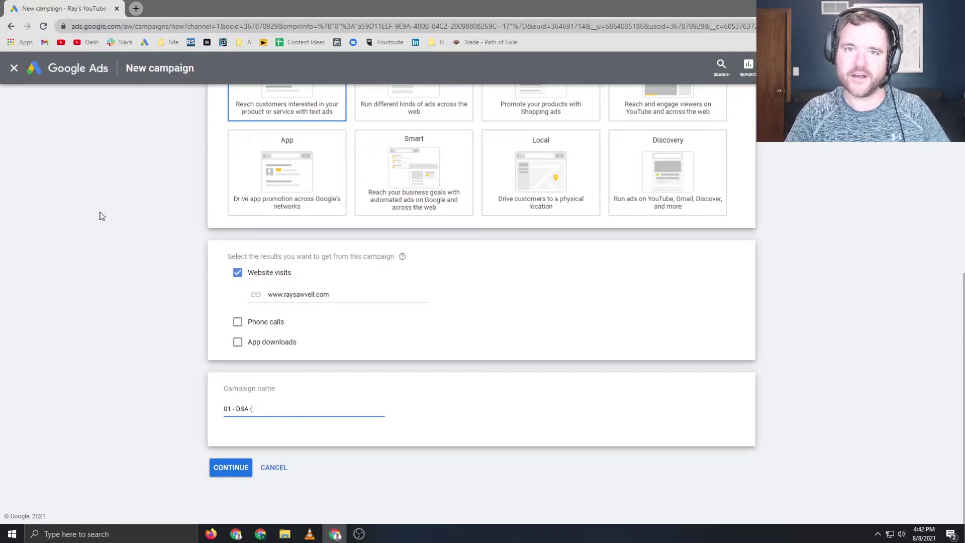
pyautogui.write('Dyna')
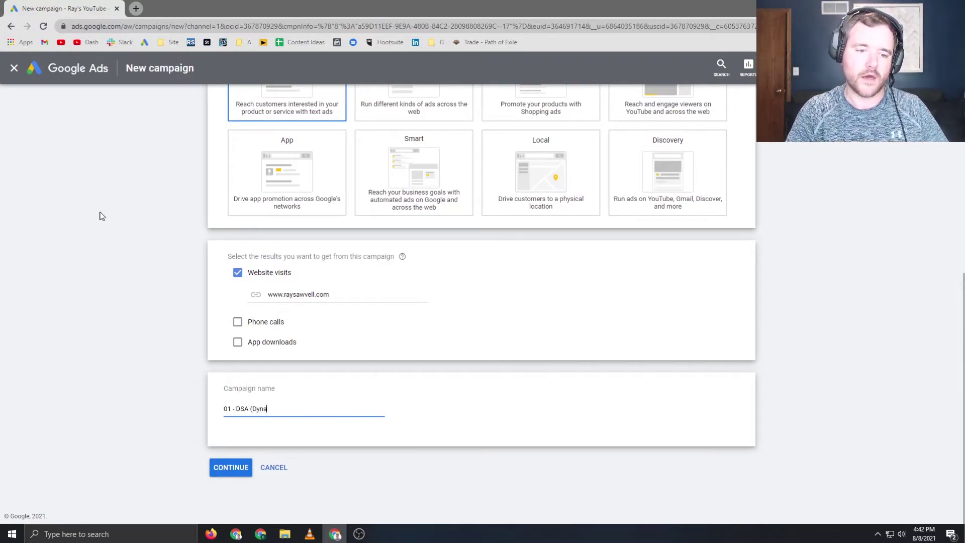
pyautogui.write('mic Search Ads)')
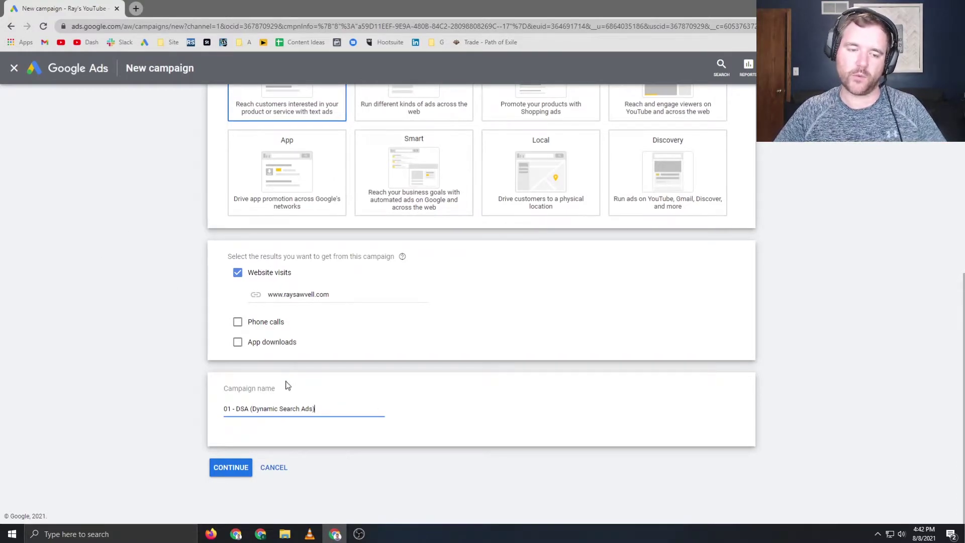
pyautogui.click(242, 467)
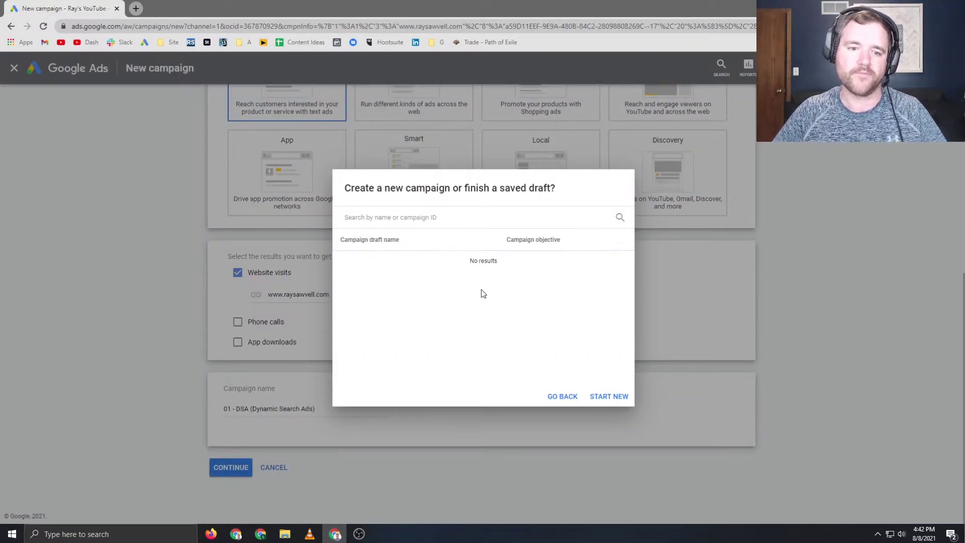
# - Start a fresh campaign with a $1.00 average daily budget and Maximize Clicks bidding
pyautogui.click(613, 396)
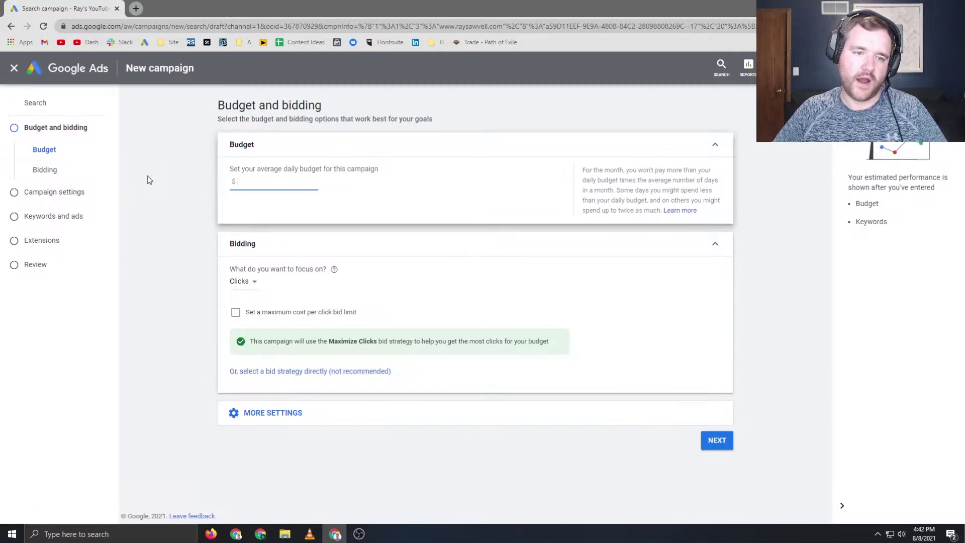
pyautogui.write('1.00')
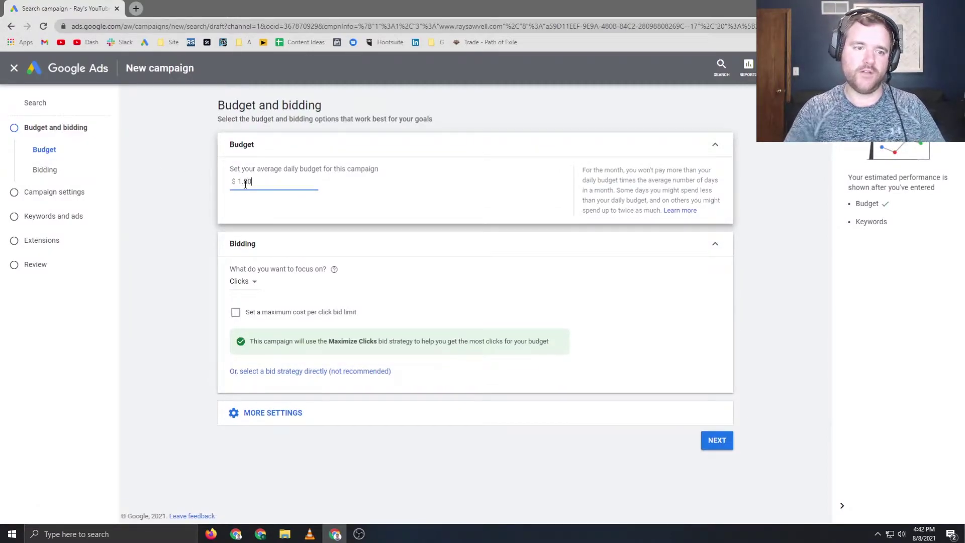
pyautogui.click(170, 215)
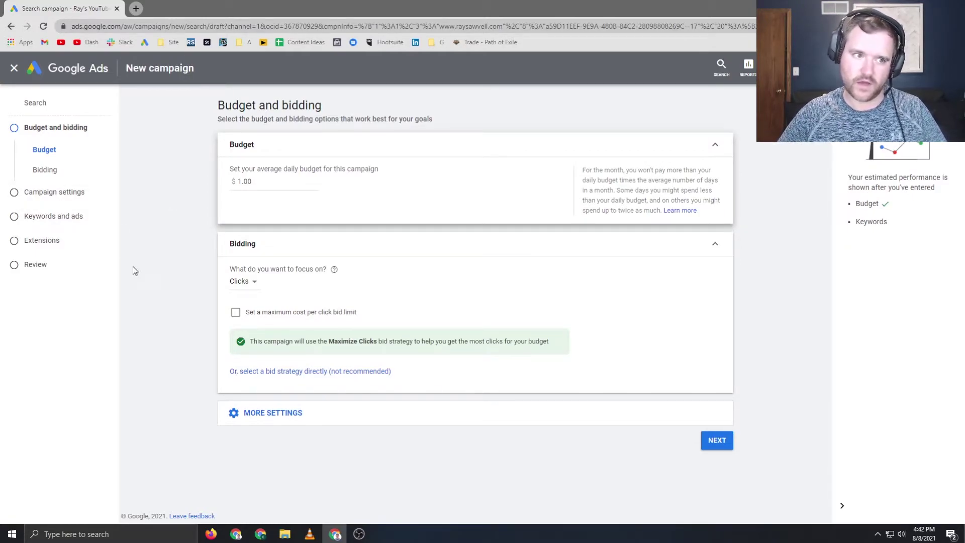
pyautogui.click(257, 414)
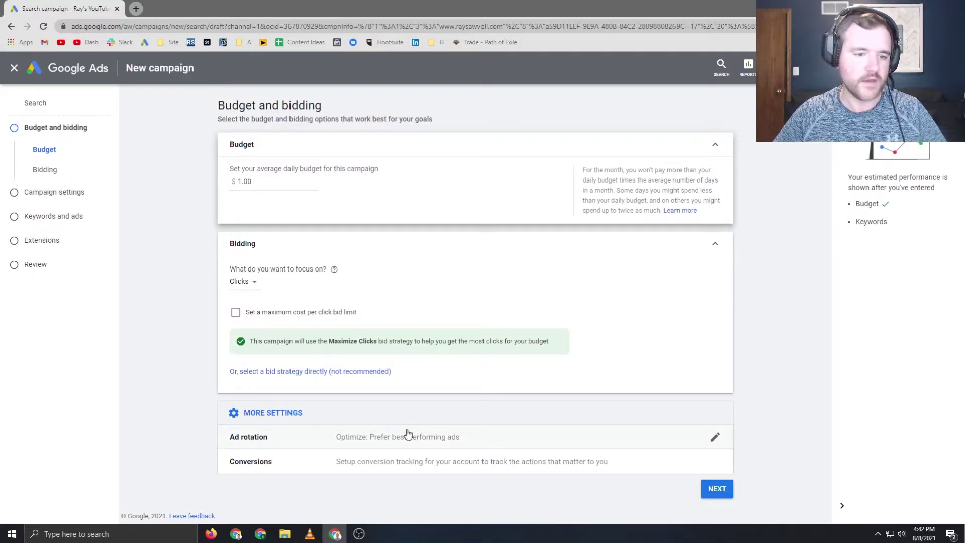
# - Move to the campaign settings step and expand its additional settings
pyautogui.click(717, 488)
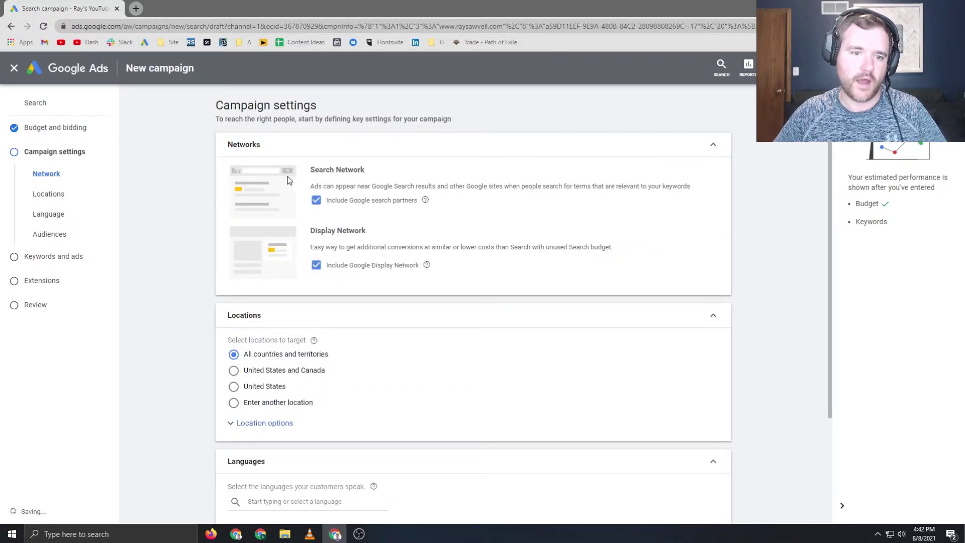
pyautogui.scroll(-3, 291, 190)
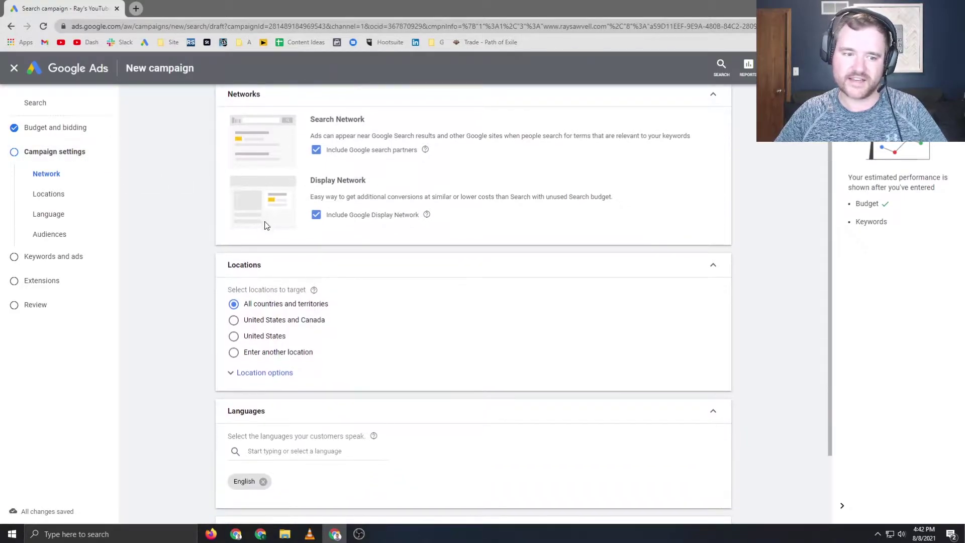
pyautogui.scroll(2, 264, 233)
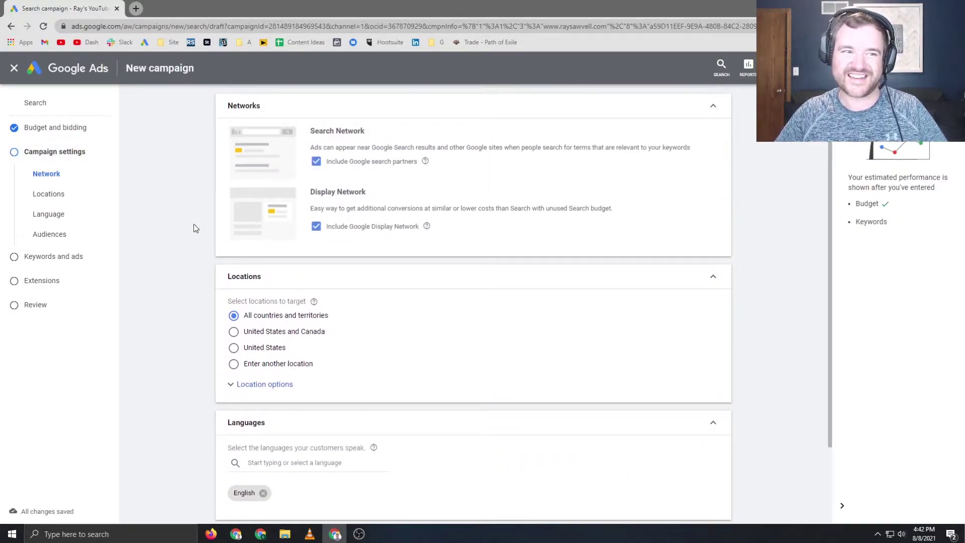
pyautogui.scroll(-2, 313, 271)
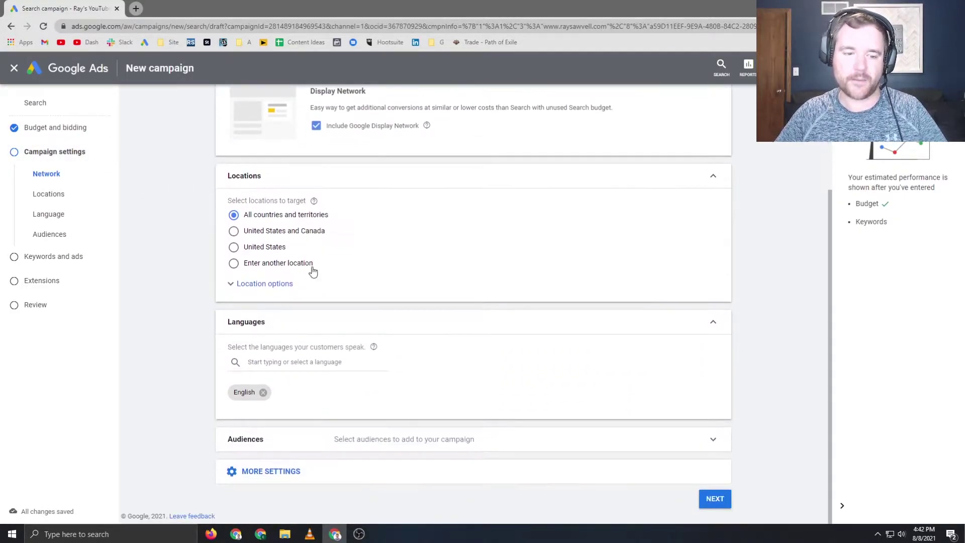
pyautogui.click(274, 472)
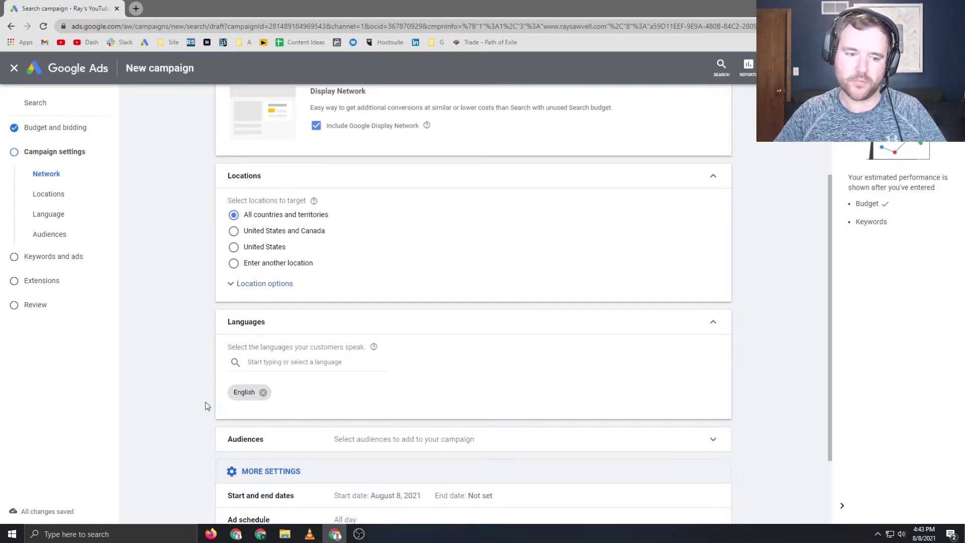
pyautogui.scroll(-2, 207, 402)
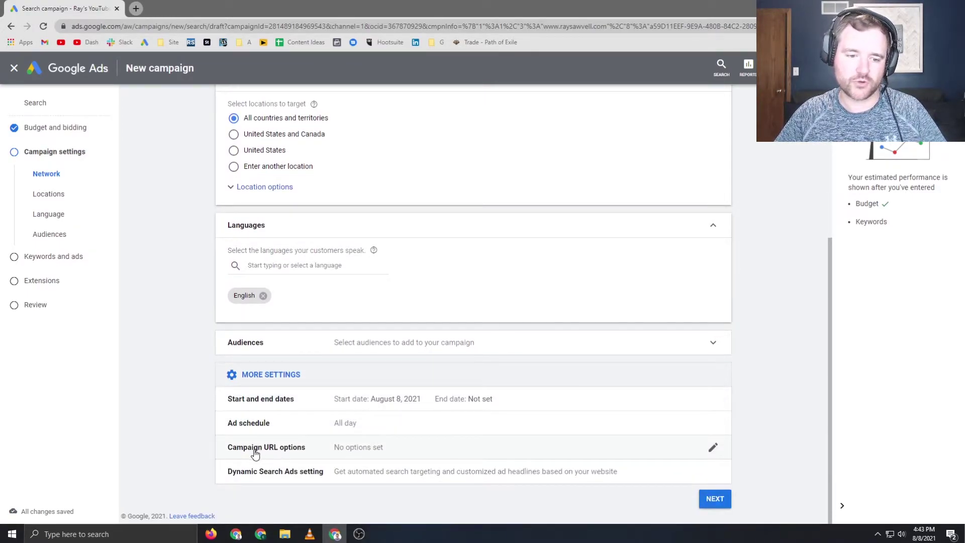
pyautogui.click(257, 472)
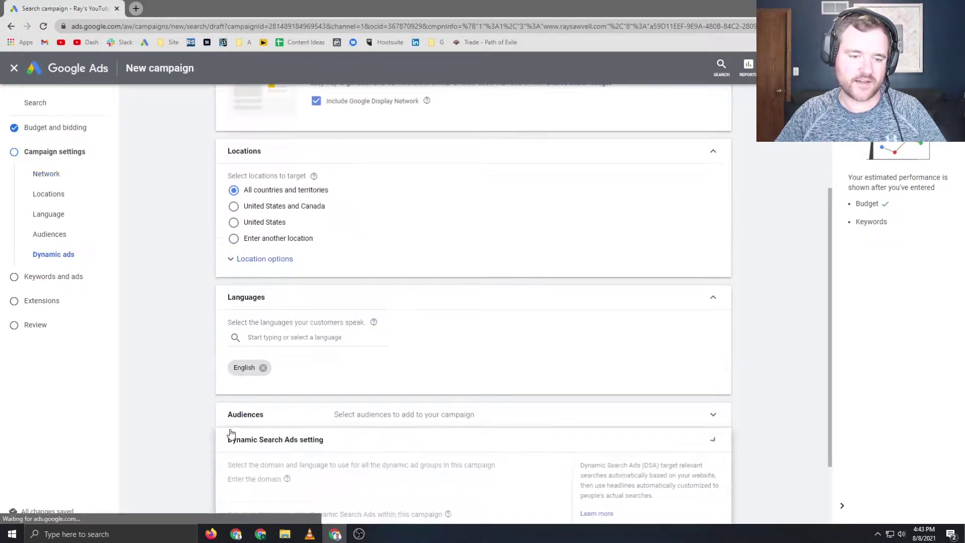
pyautogui.click(229, 346)
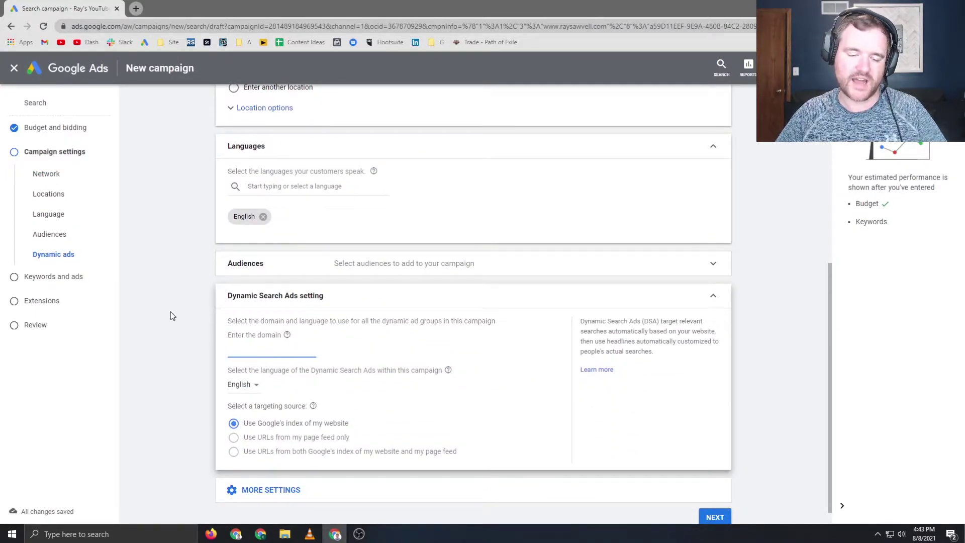
pyautogui.write('www.raysawvell.com')
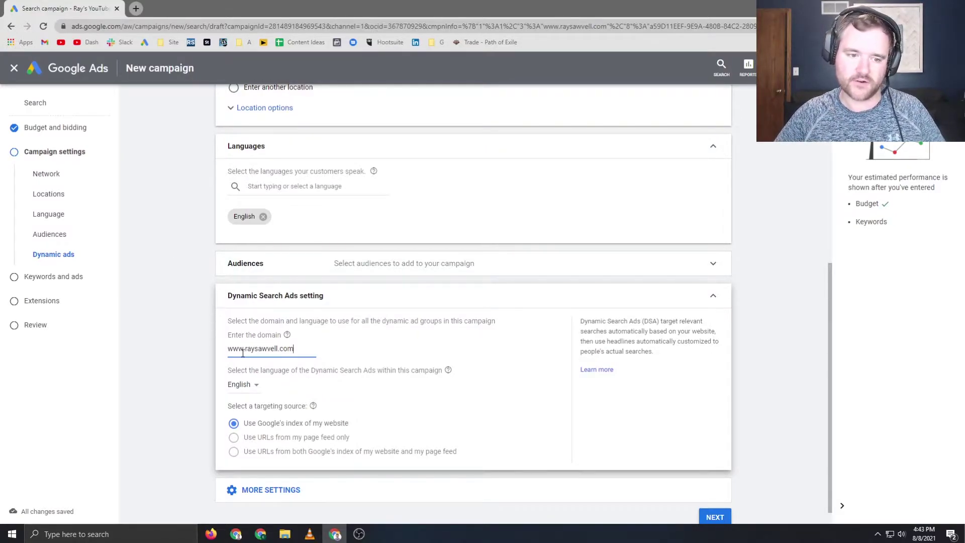
pyautogui.scroll(-2, 226, 362)
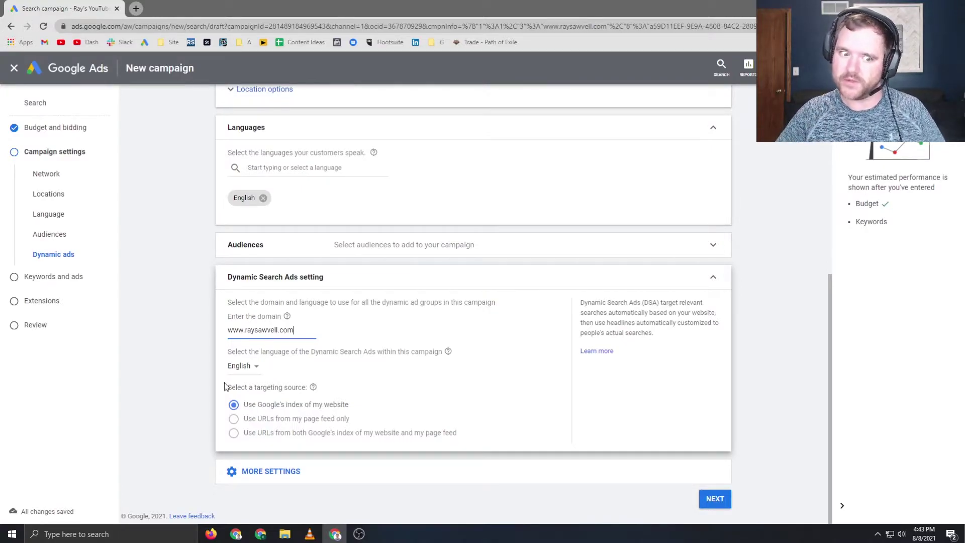
pyautogui.scroll(7, 236, 330)
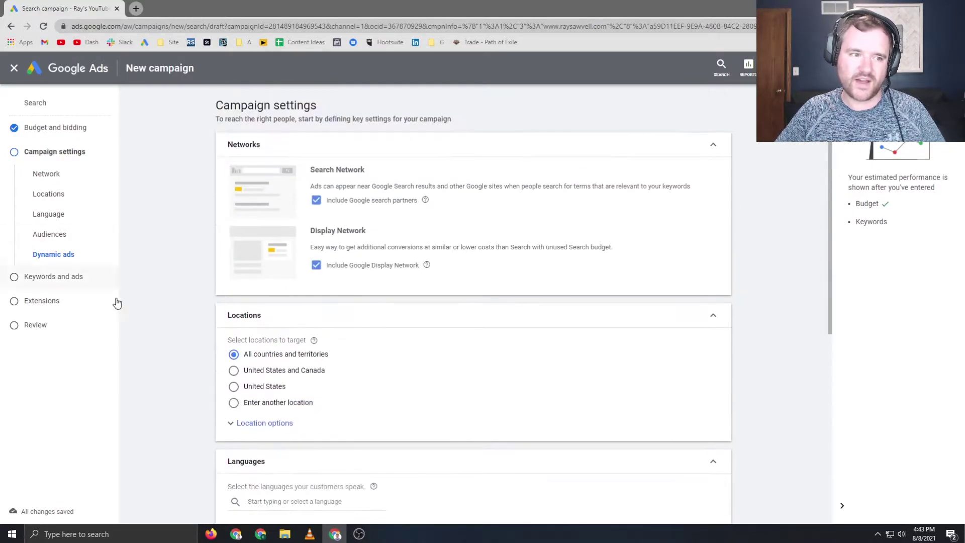
pyautogui.scroll(-7, 207, 268)
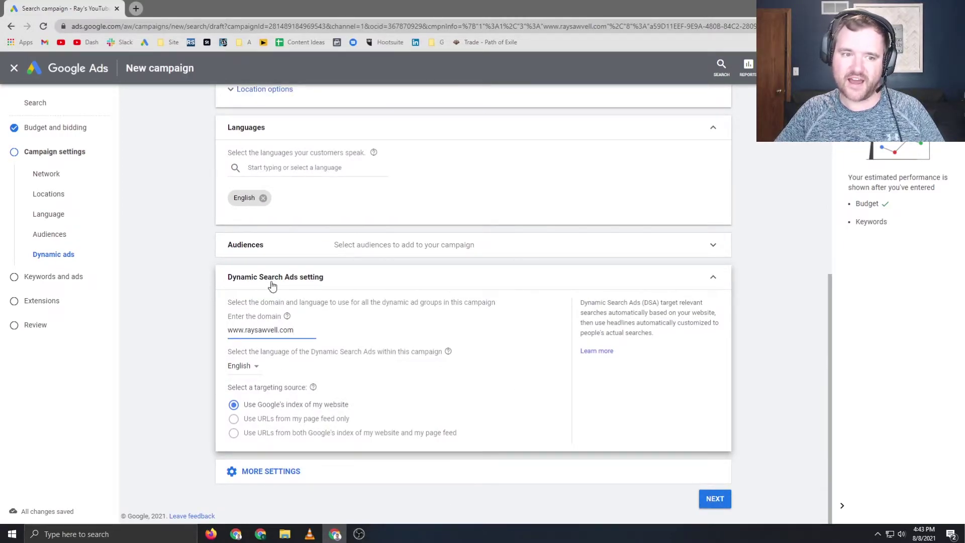
# - Advance to the Keywords and ads step to show Ad group 1's dynamic ad targets
pyautogui.click(714, 499)
pyautogui.scroll(-1, 173, 250)
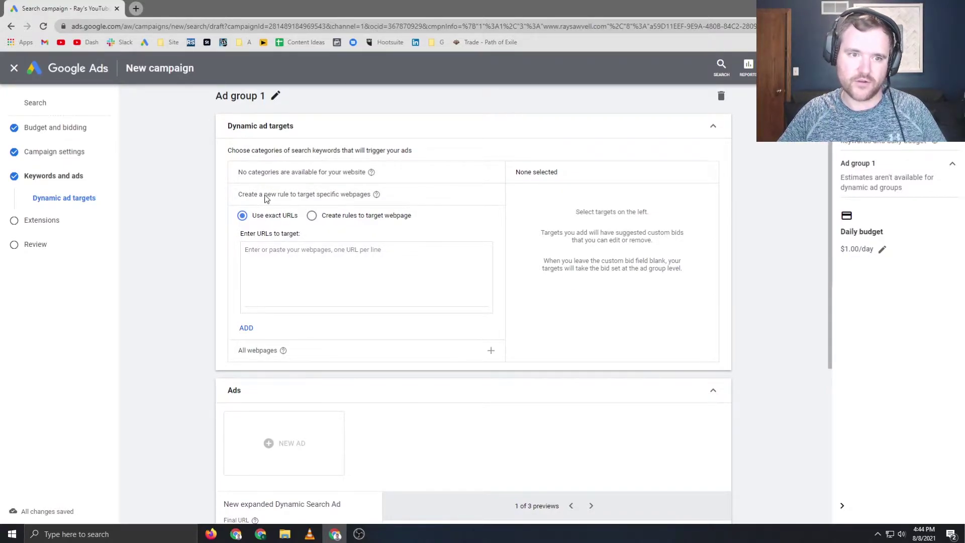
pyautogui.click(265, 251)
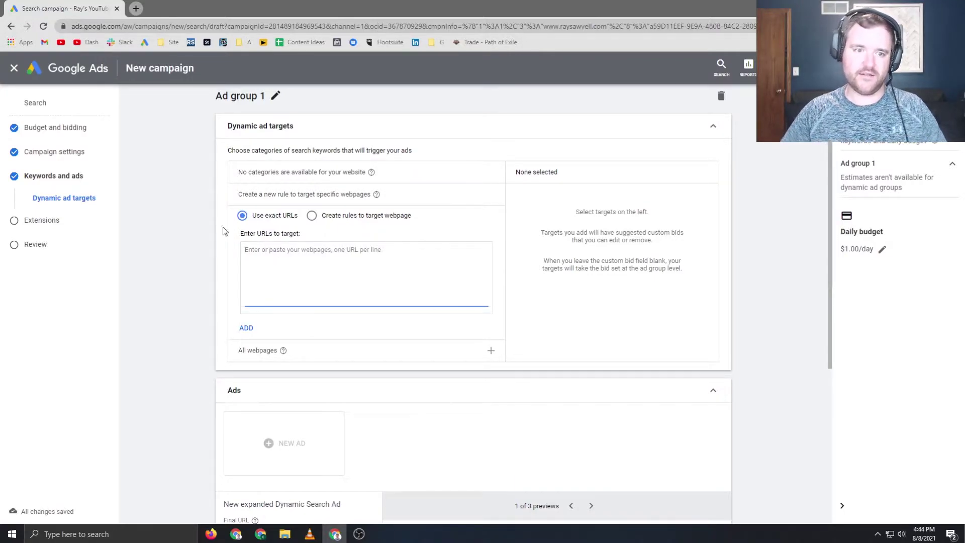
pyautogui.write('www.raysawvell.com')
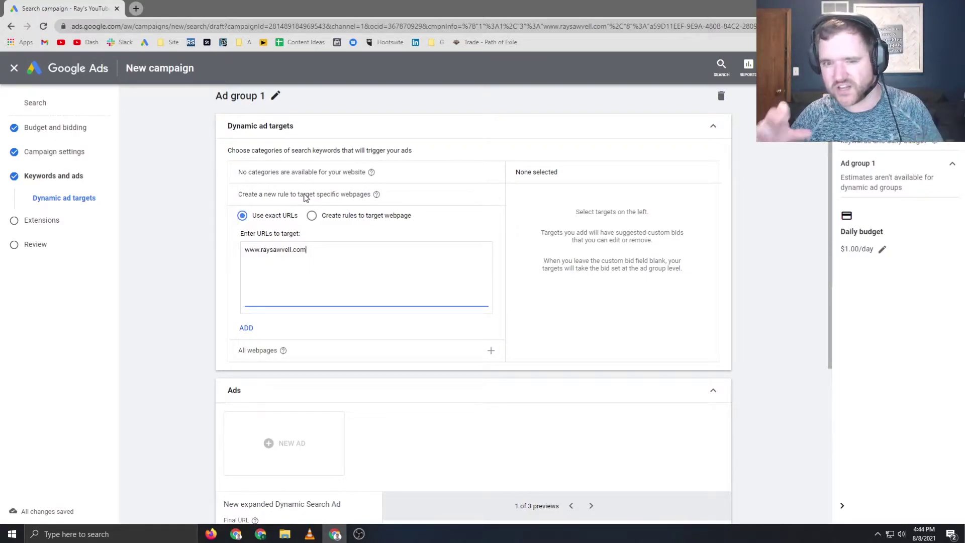
pyautogui.scroll(-2, 188, 261)
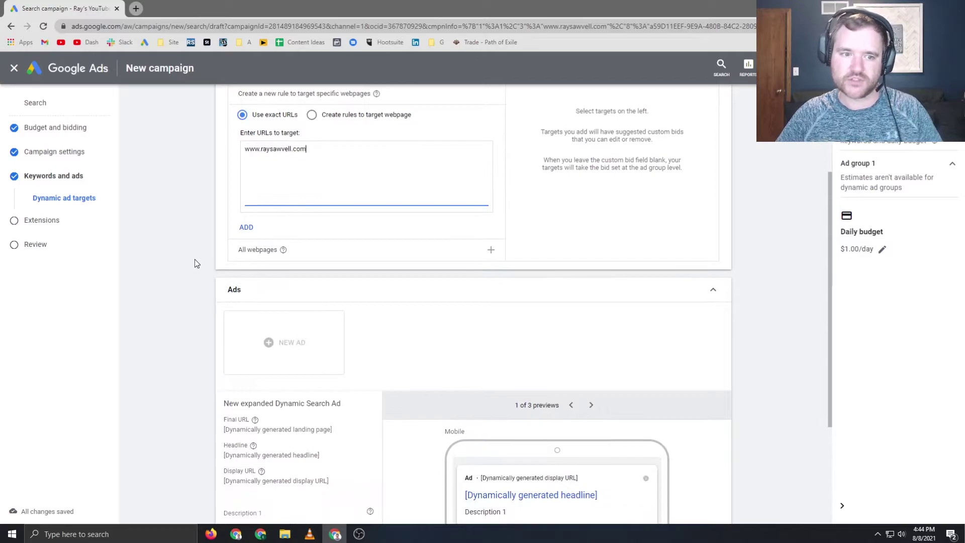
pyautogui.scroll(1, 194, 249)
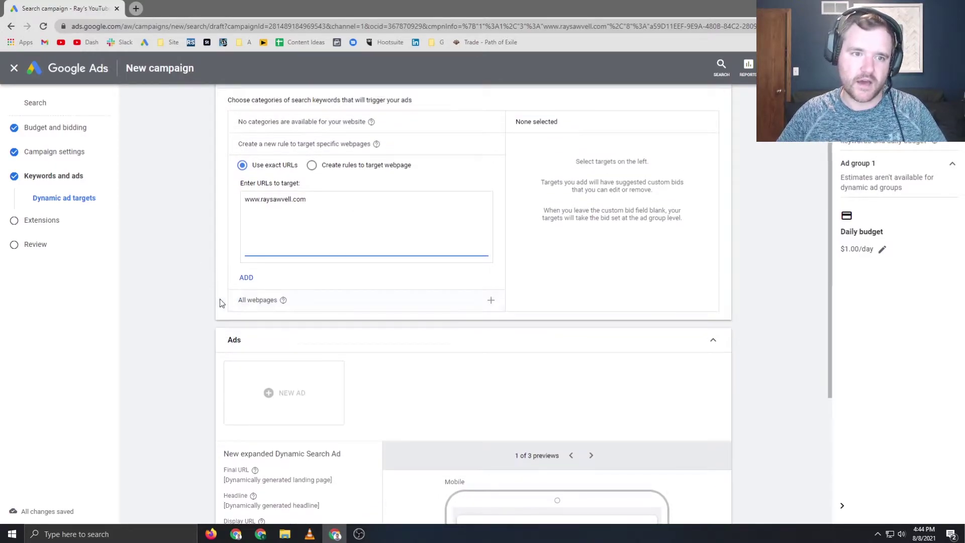
# - Try the All webpages target, clear it, and return to specific URL targeting
pyautogui.click(262, 305)
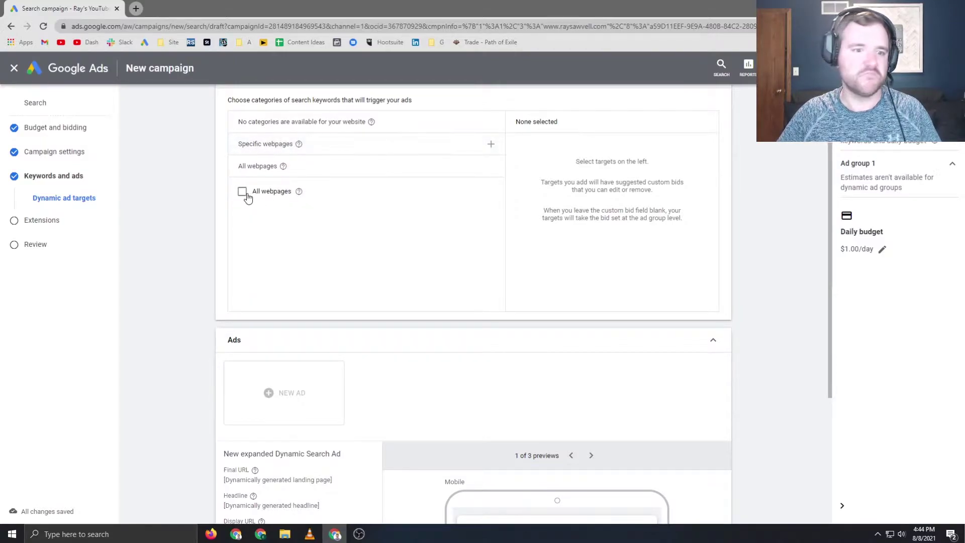
pyautogui.click(246, 195)
pyautogui.click(242, 192)
pyautogui.click(255, 146)
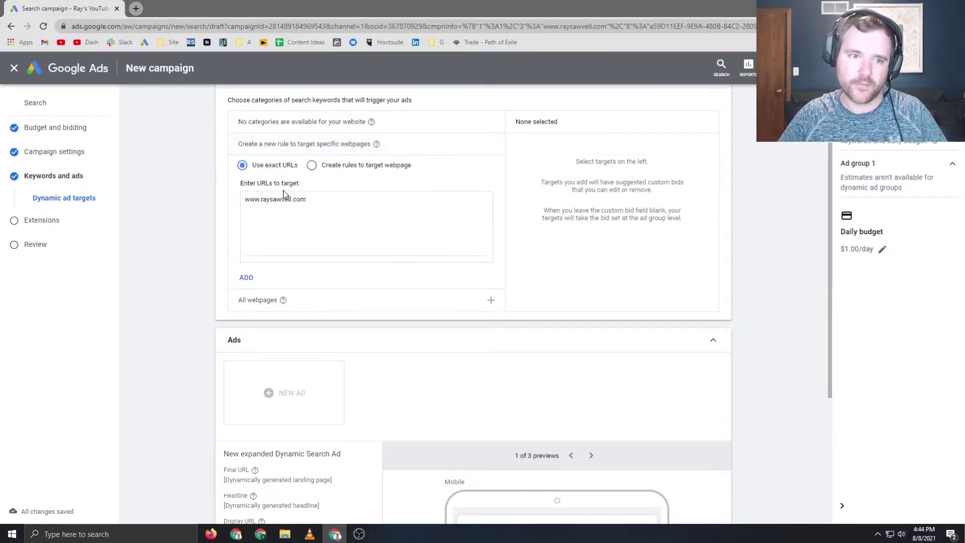
pyautogui.click(313, 200)
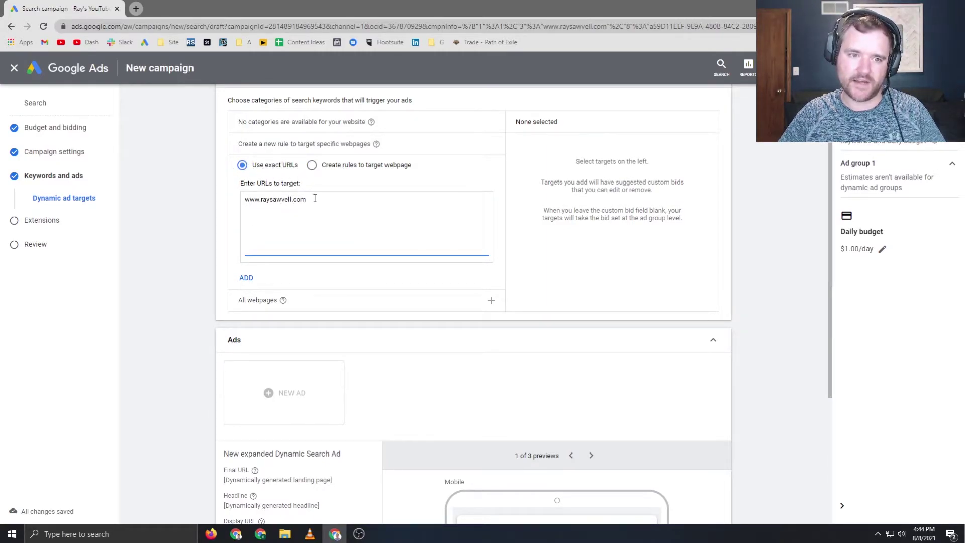
pyautogui.scroll(-4, 220, 252)
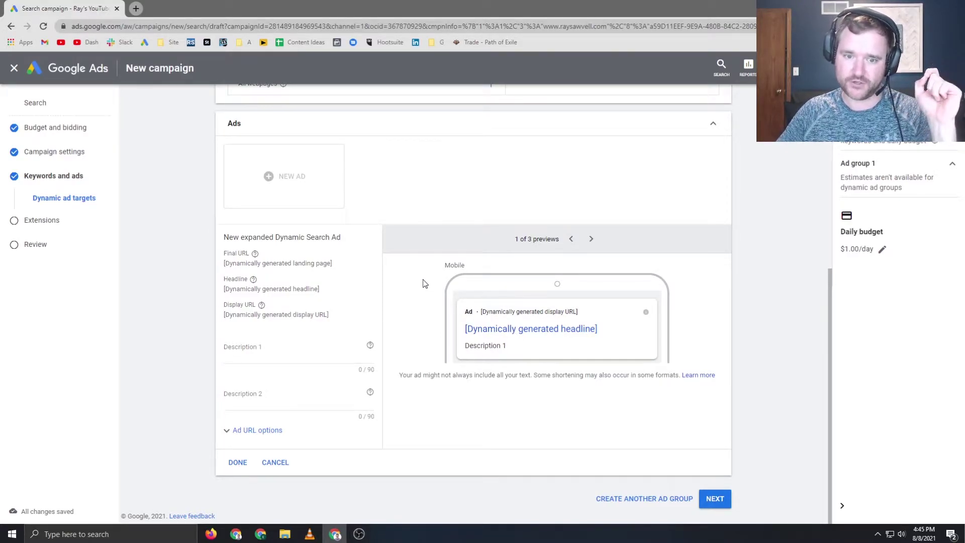
pyautogui.click(135, 8)
pyautogui.write('ra')
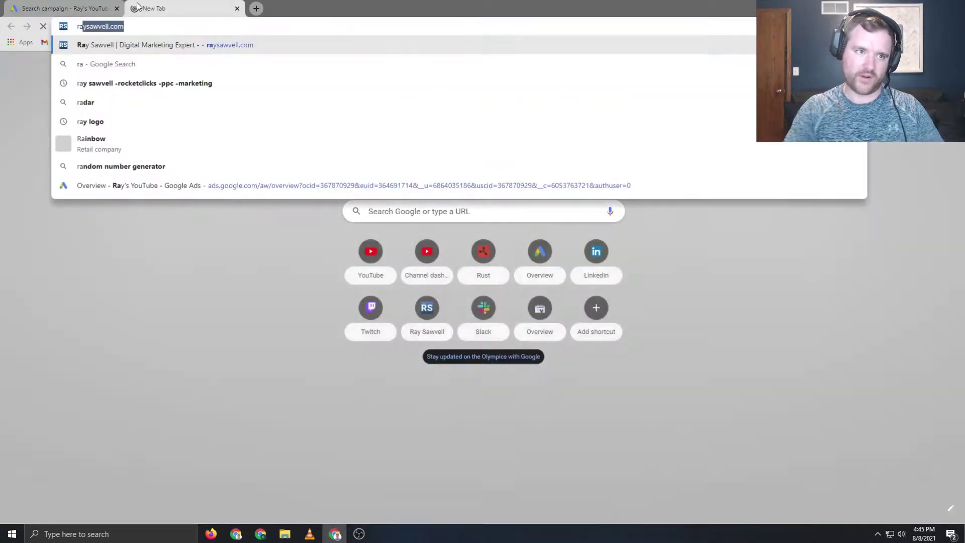
pyautogui.write('y sawvell')
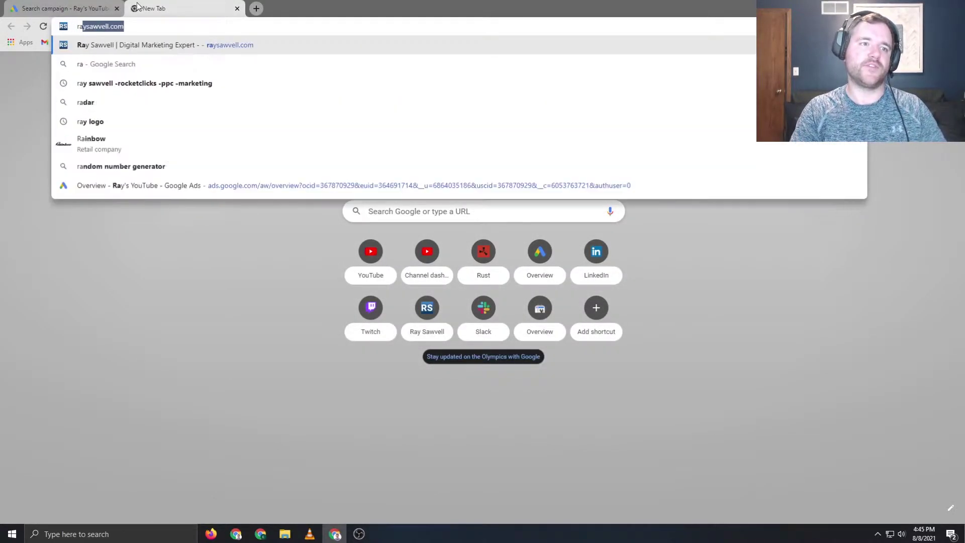
pyautogui.press('Return')
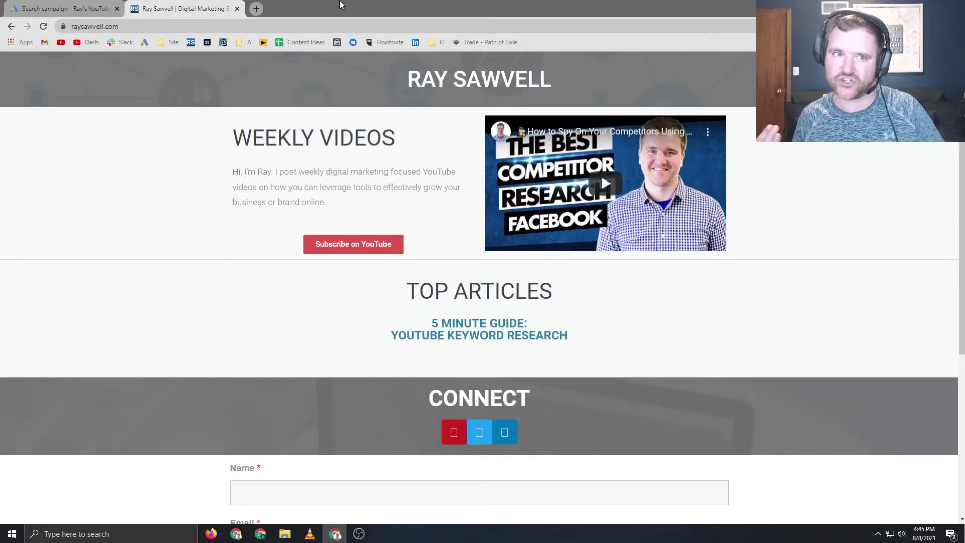
pyautogui.click(38, 7)
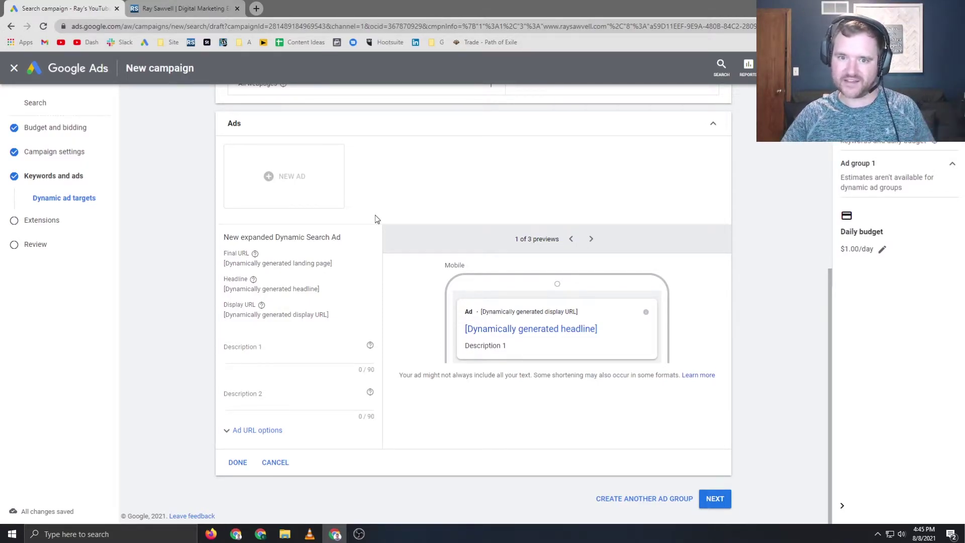
# - Write descriptions 'Ray is awesome. Work with Ray today!' and 'Google Ads is fun!', correcting typos
pyautogui.click(252, 359)
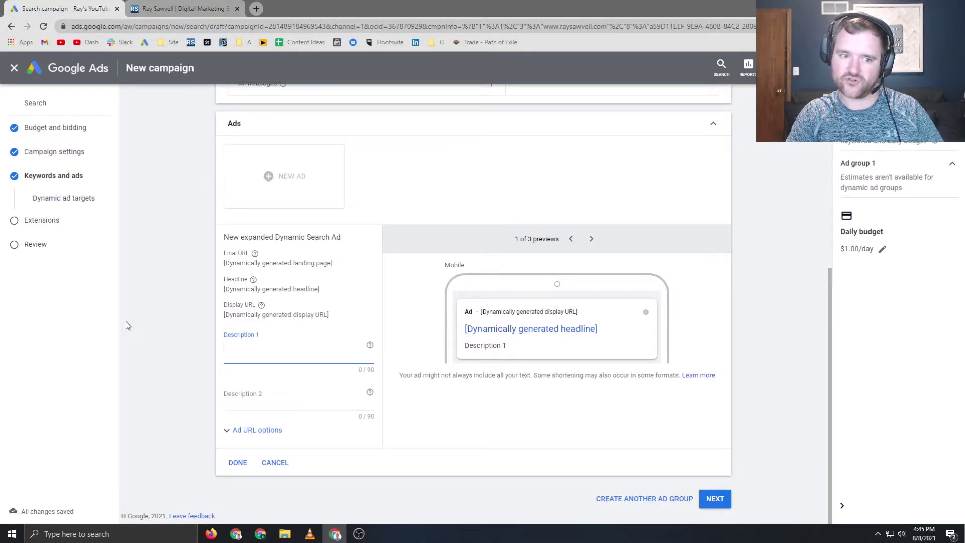
pyautogui.write('R')
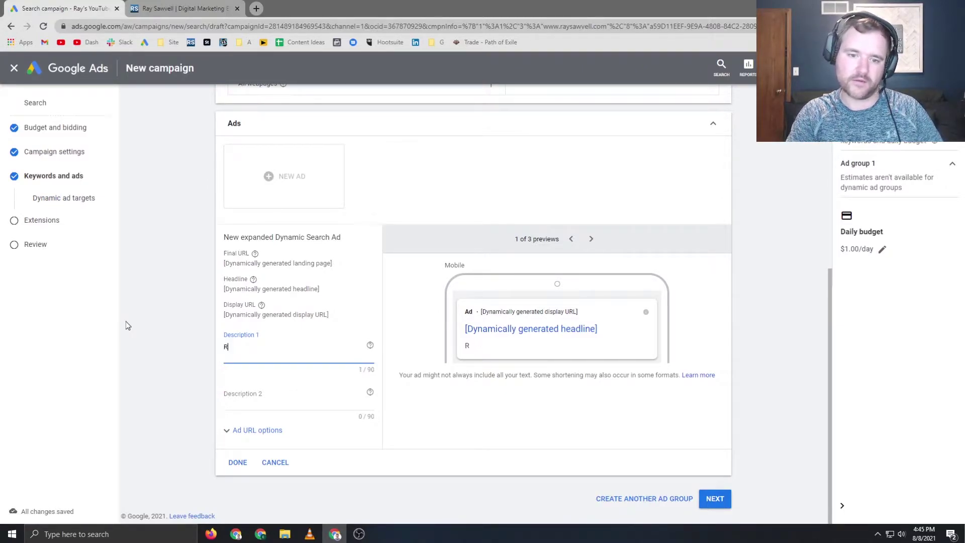
pyautogui.write('ay is awessome.')
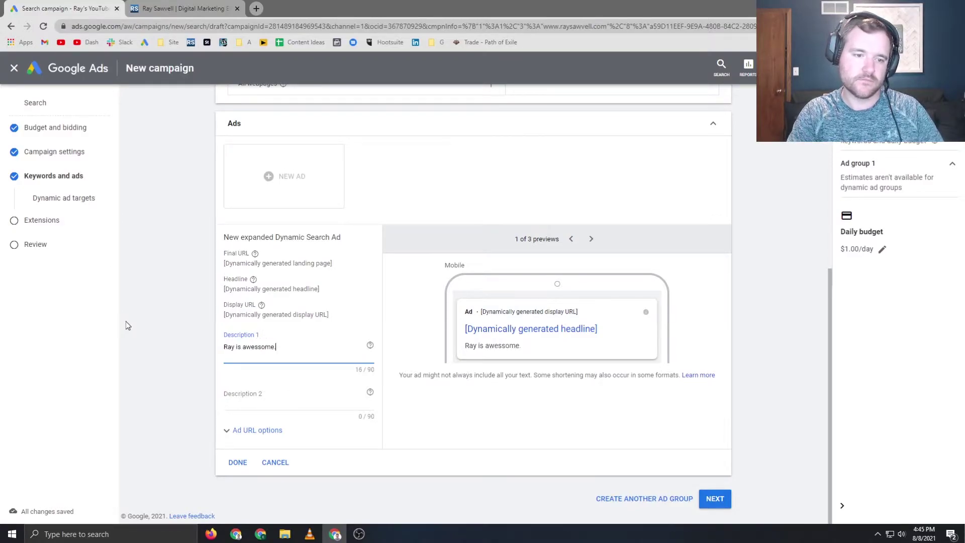
pyautogui.write(' Work with Ray todya')
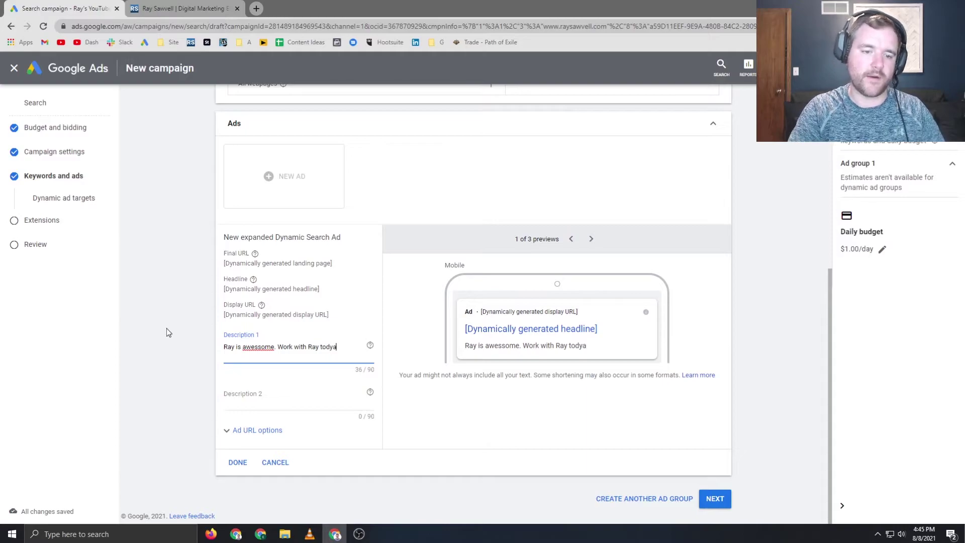
pyautogui.press('BackSpace')
pyautogui.press('BackSpace')
pyautogui.write('ay!')
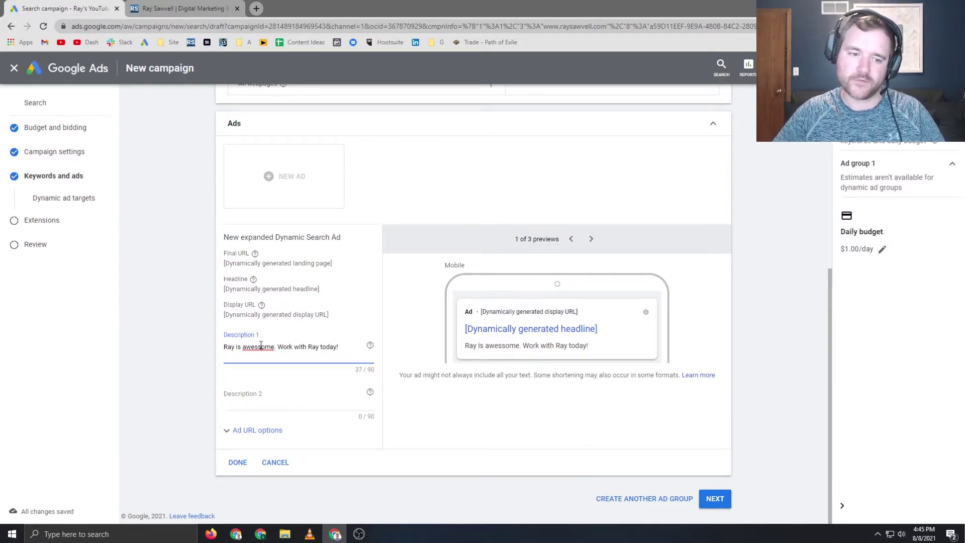
pyautogui.rightClick(261, 346)
pyautogui.click(299, 351)
pyautogui.click(276, 401)
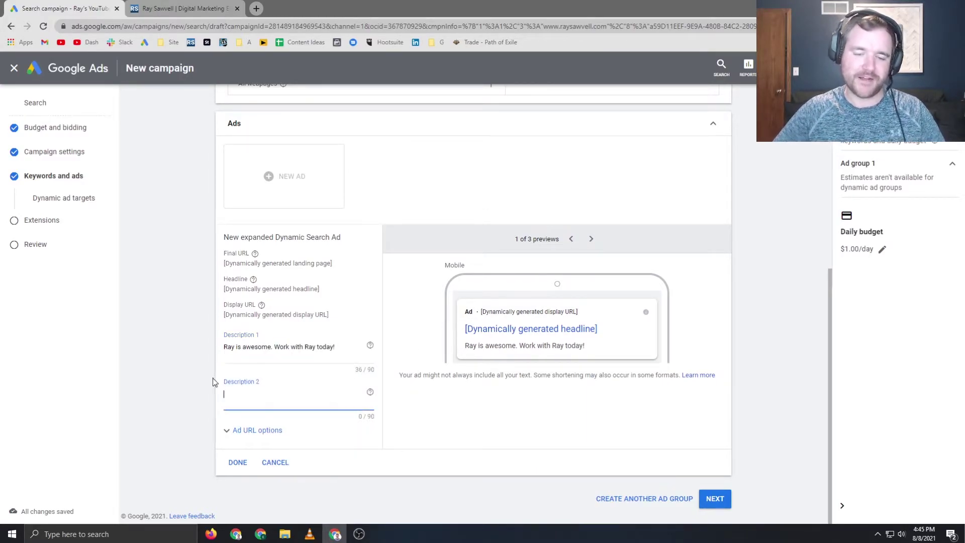
pyautogui.write('G')
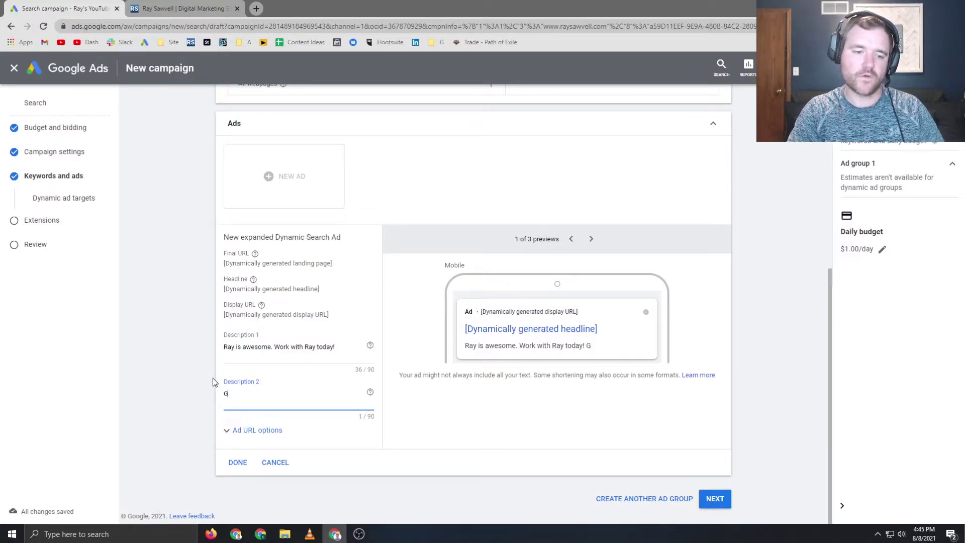
pyautogui.write('oogle Ads is fun')
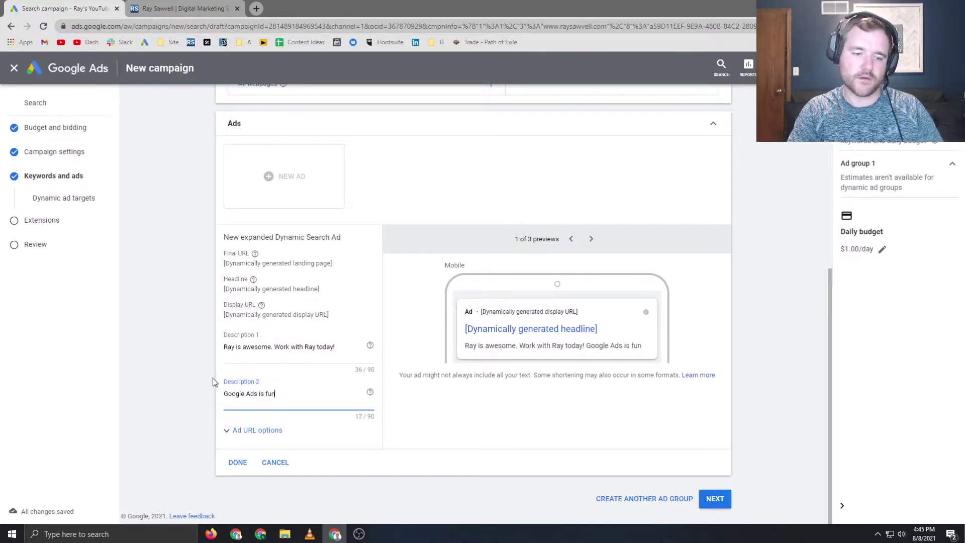
pyautogui.write('!')
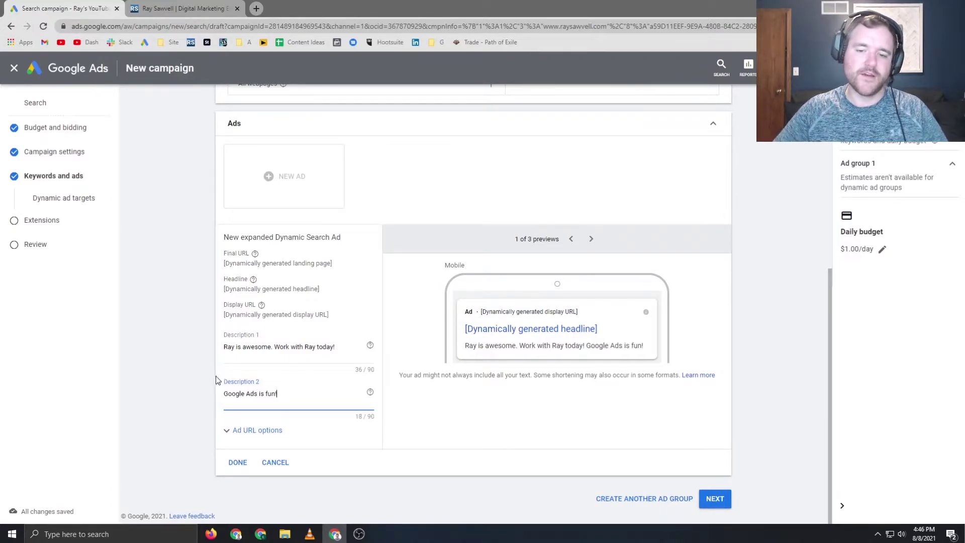
# - Skip the Extensions page, leaving sitelinks empty, and reach the Review step
pyautogui.click(715, 499)
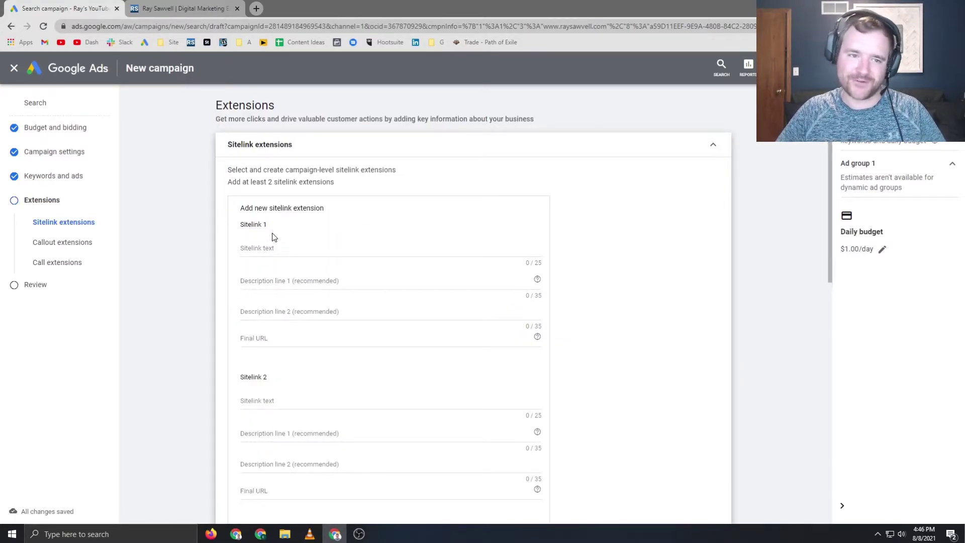
pyautogui.scroll(-6, 282, 191)
pyautogui.scroll(7, 282, 191)
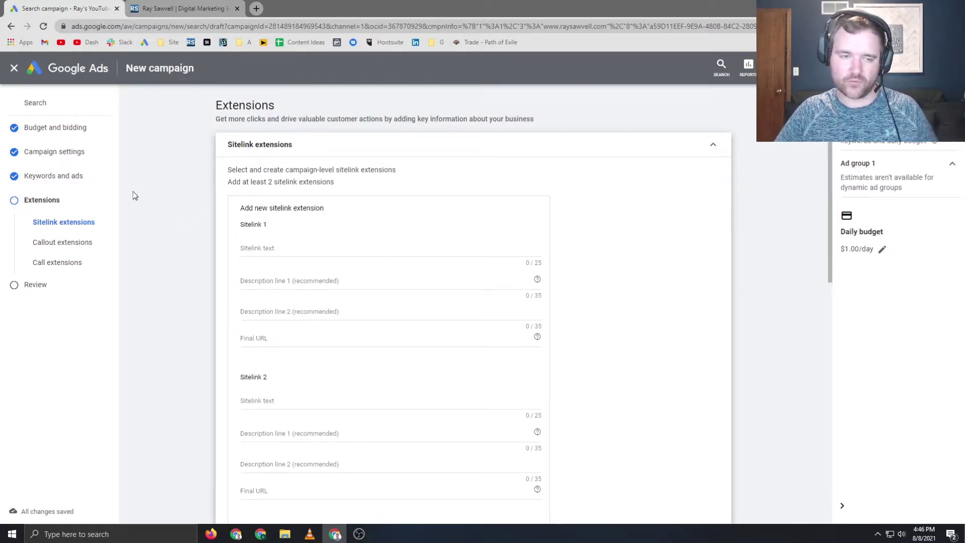
pyautogui.scroll(-7, 387, 264)
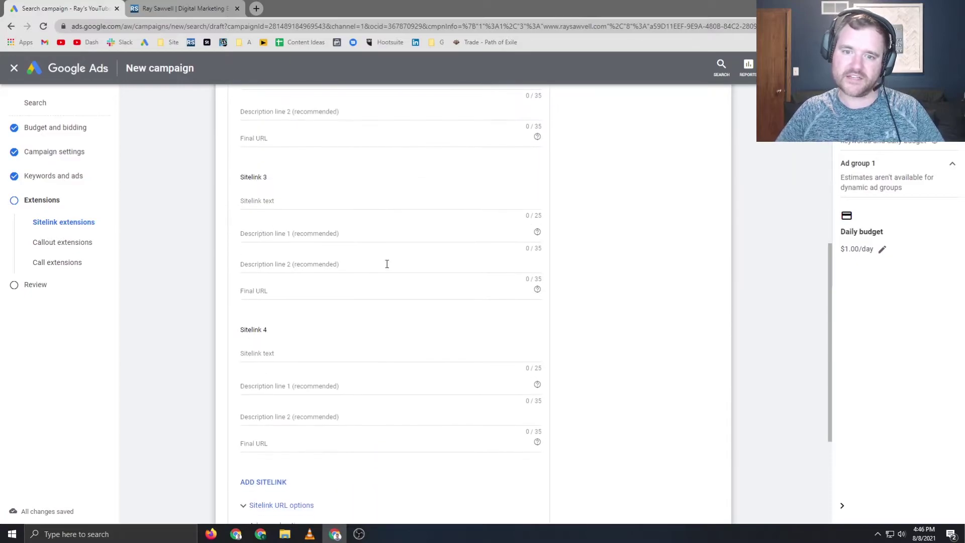
pyautogui.scroll(-4, 387, 264)
pyautogui.click(713, 497)
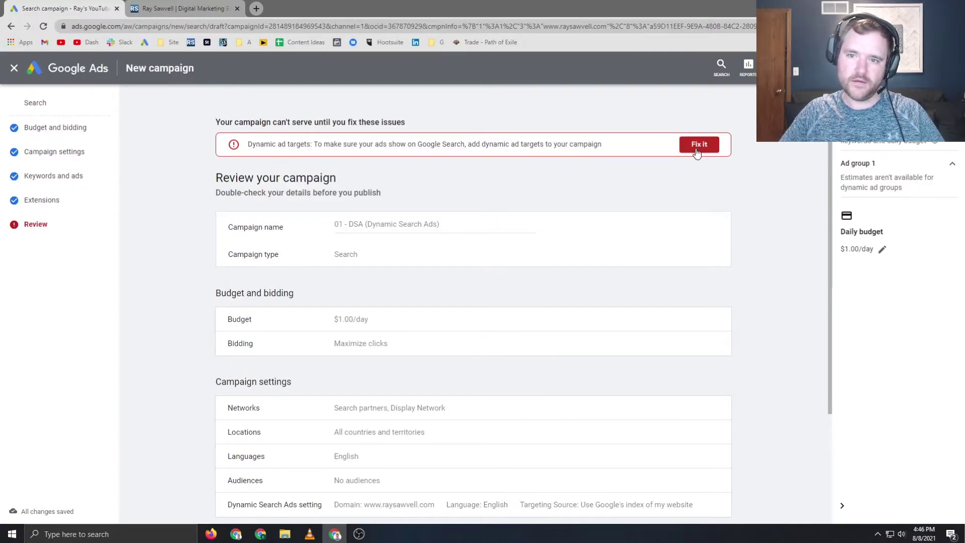
pyautogui.click(699, 145)
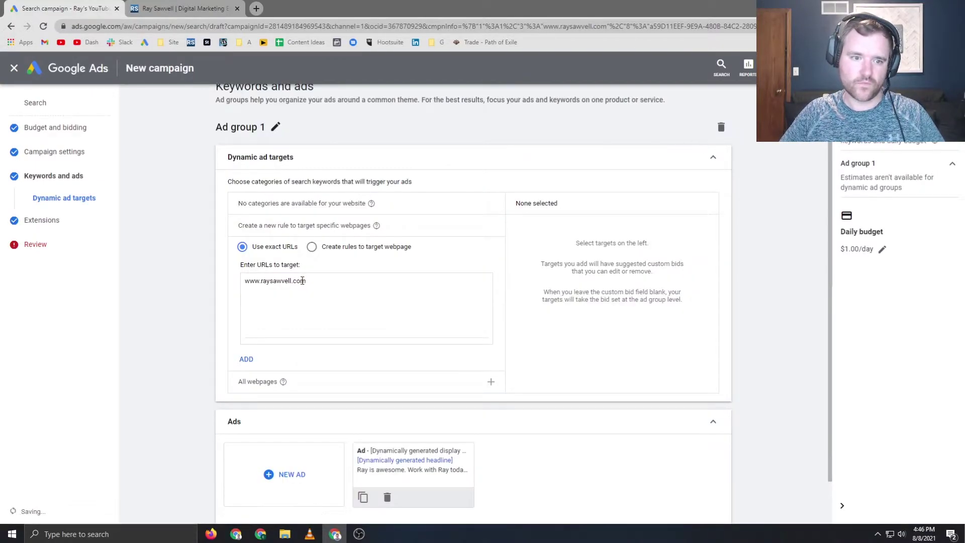
pyautogui.click(323, 281)
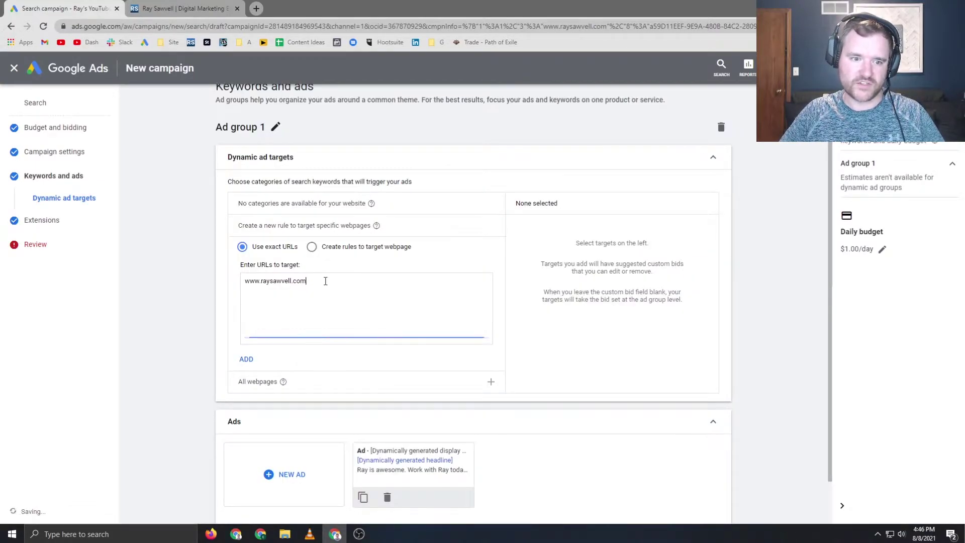
pyautogui.click(247, 359)
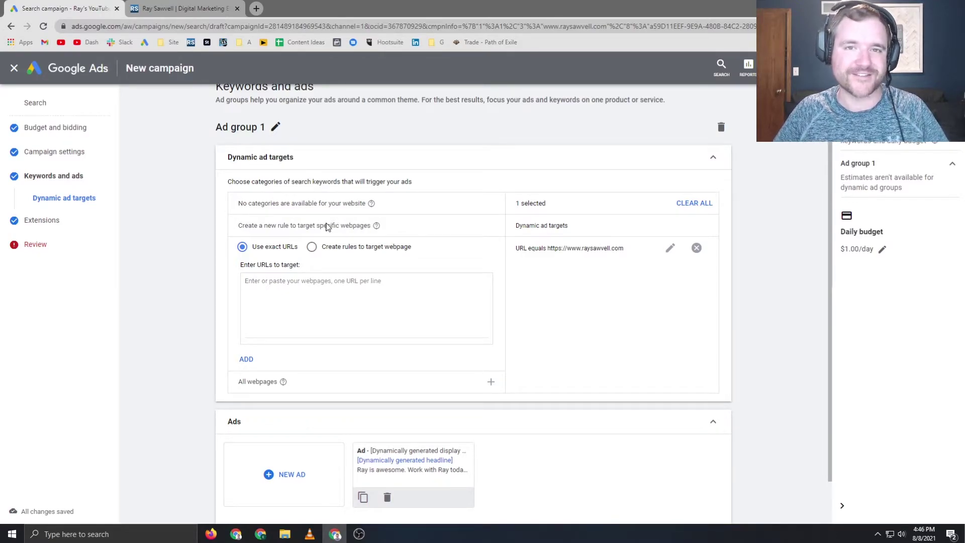
pyautogui.scroll(-2, 324, 242)
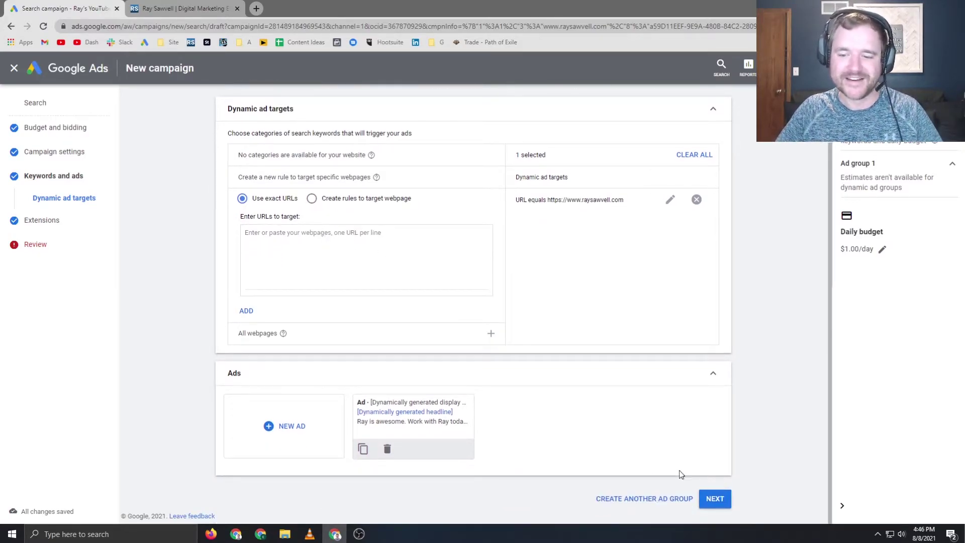
# - Skip extensions, review, and publish the 01 - DSA campaign
pyautogui.click(715, 498)
pyautogui.scroll(-10, 732, 469)
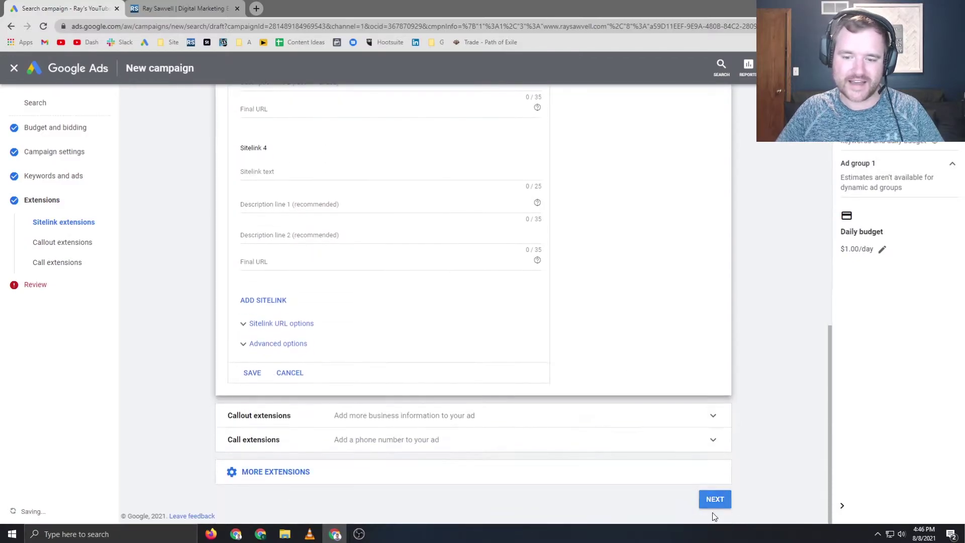
pyautogui.click(714, 498)
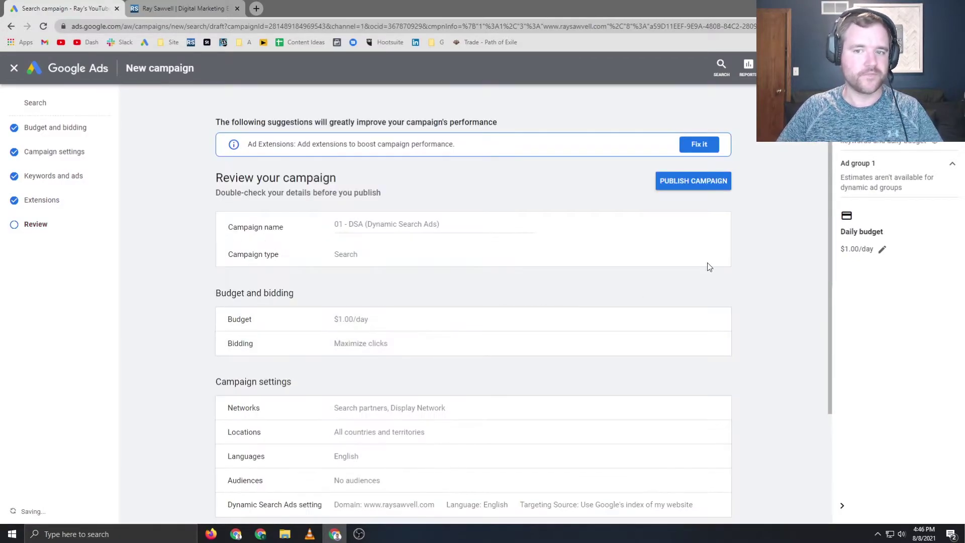
pyautogui.scroll(-1, 692, 214)
pyautogui.scroll(-3, 717, 453)
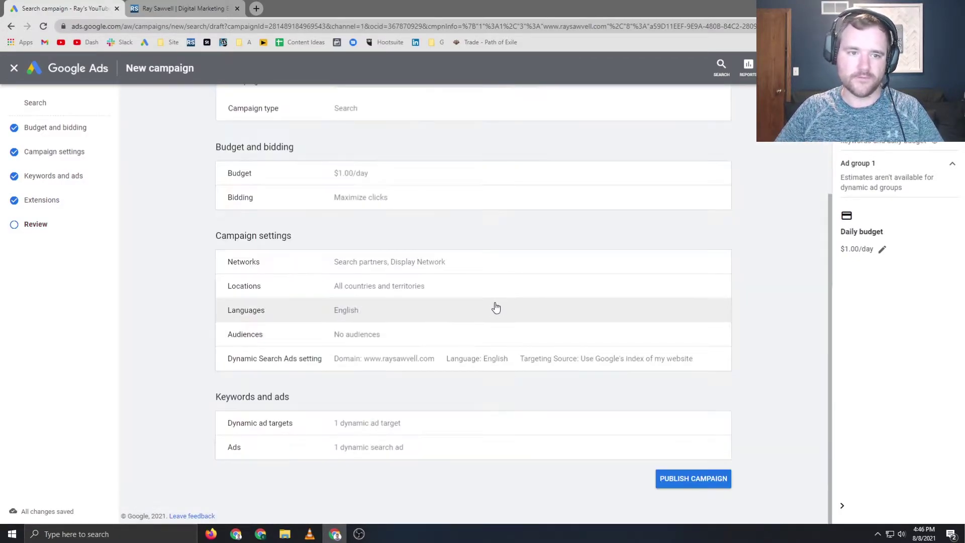
pyautogui.click(683, 474)
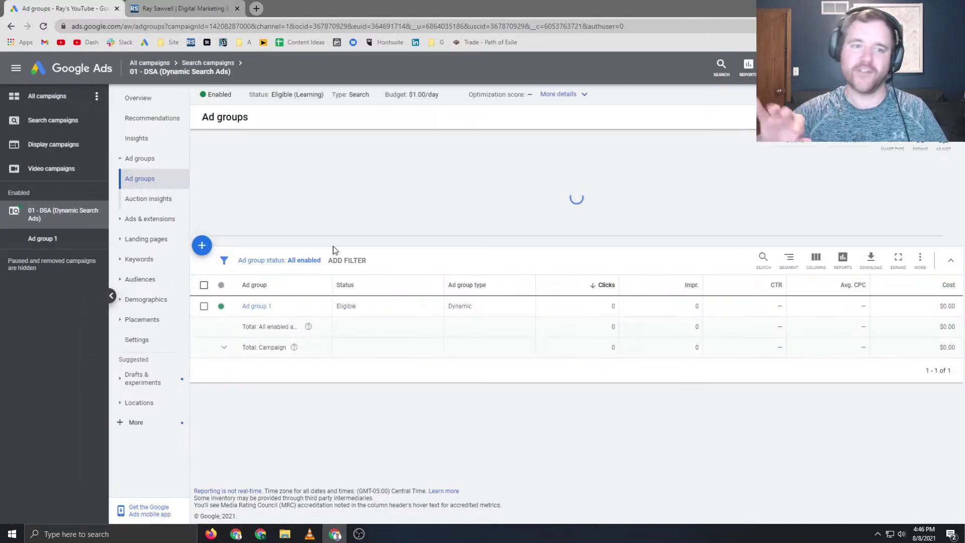
# - Set the 01 - DSA campaign to Paused and rename Ad group 1 to 'Home Page'
pyautogui.click(224, 306)
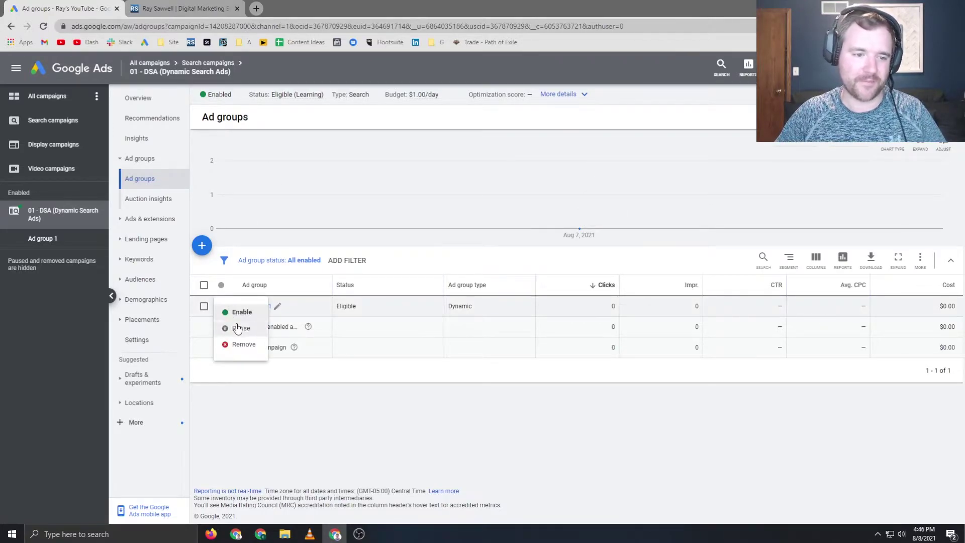
pyautogui.click(228, 97)
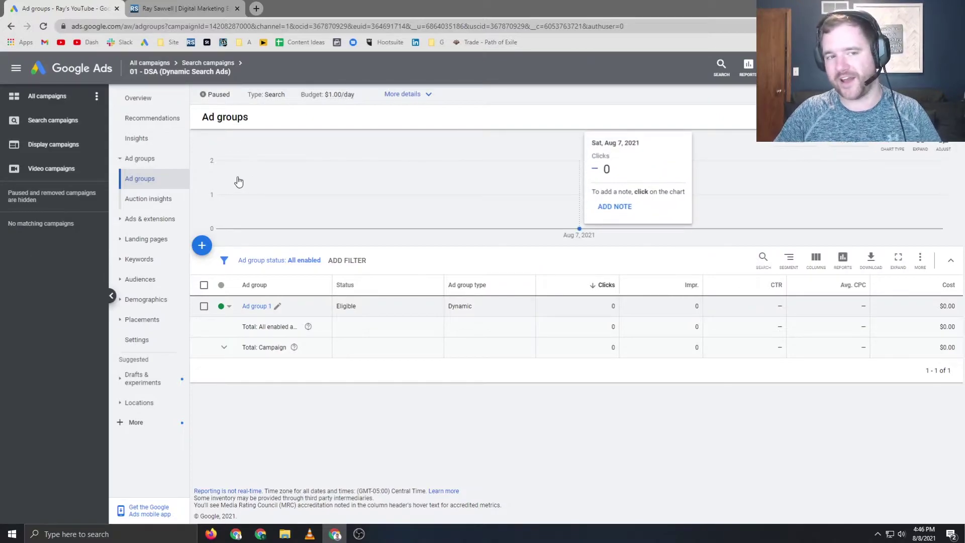
pyautogui.click(278, 306)
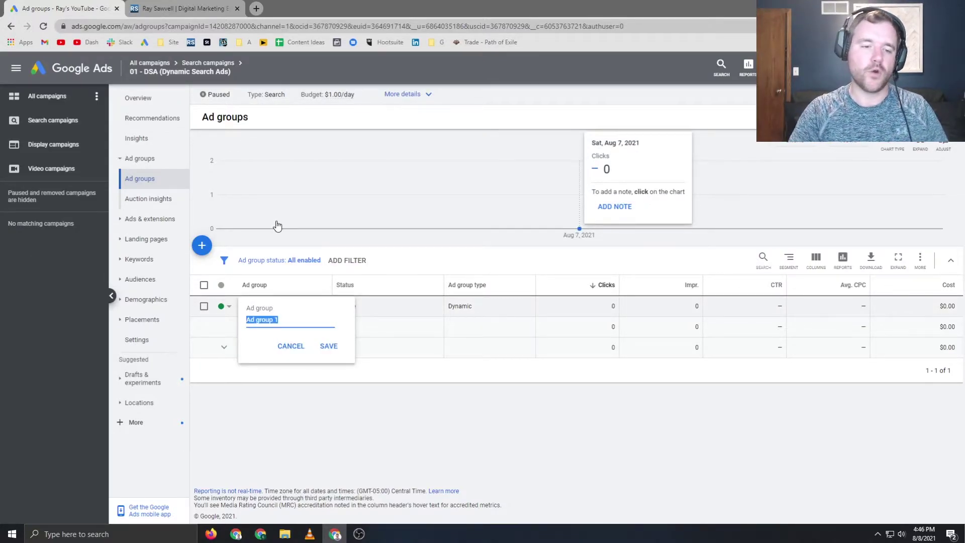
pyautogui.write('Home Page')
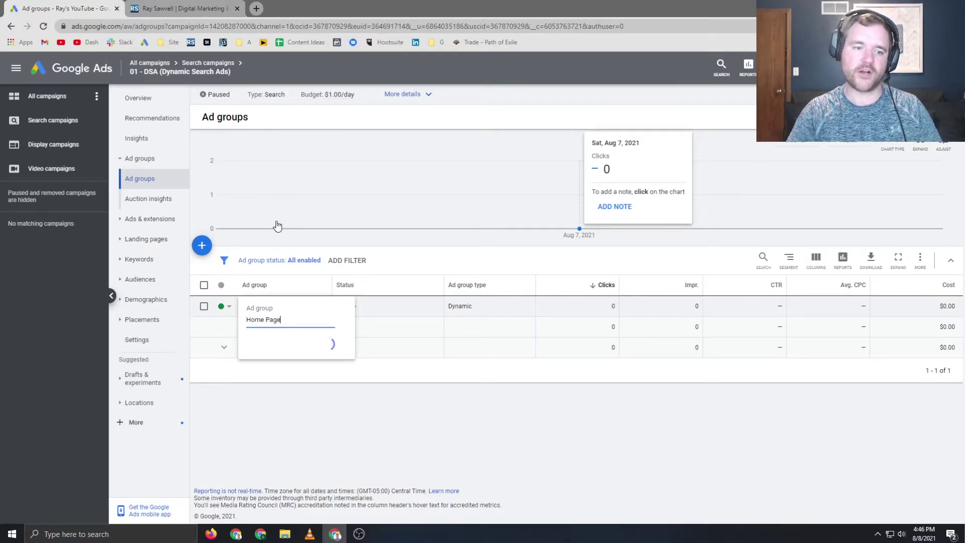
pyautogui.press('Return')
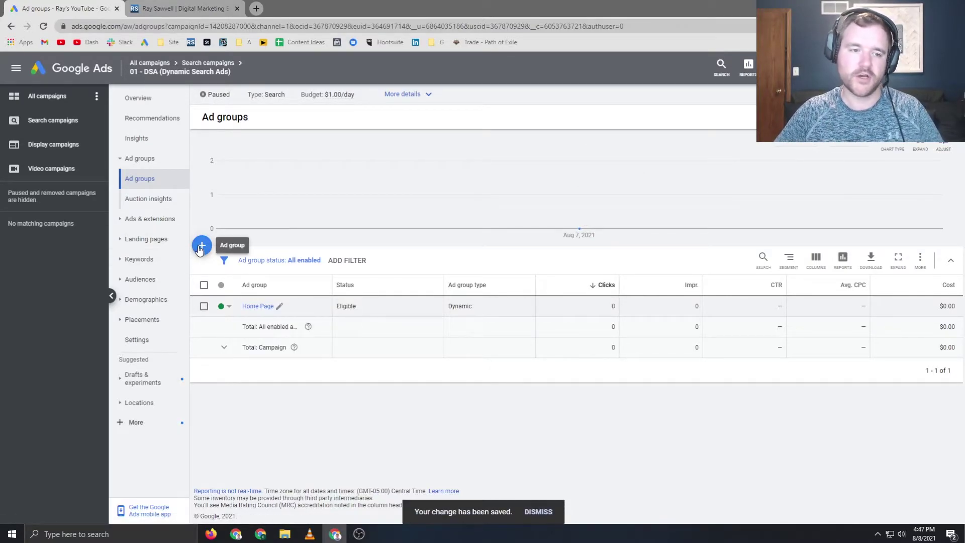
pyautogui.click(191, 7)
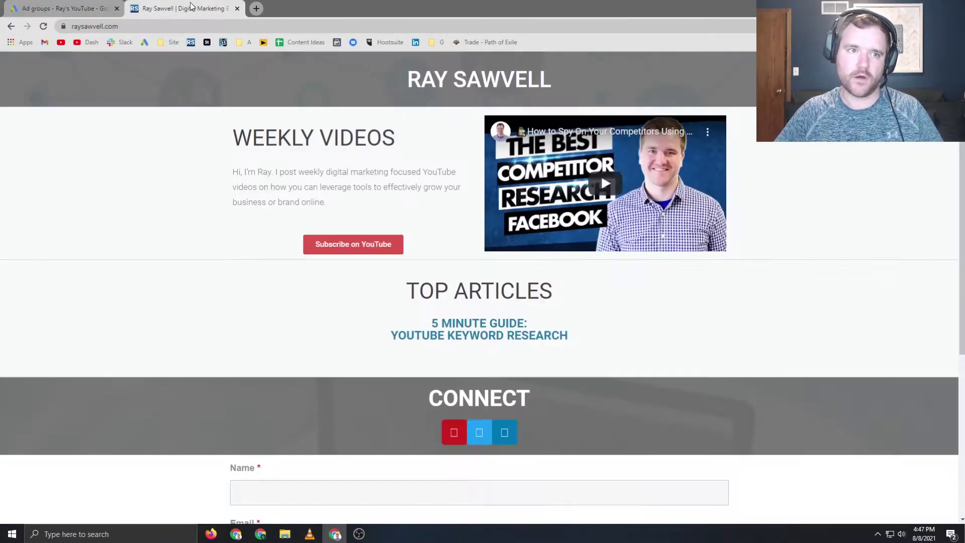
pyautogui.click(470, 335)
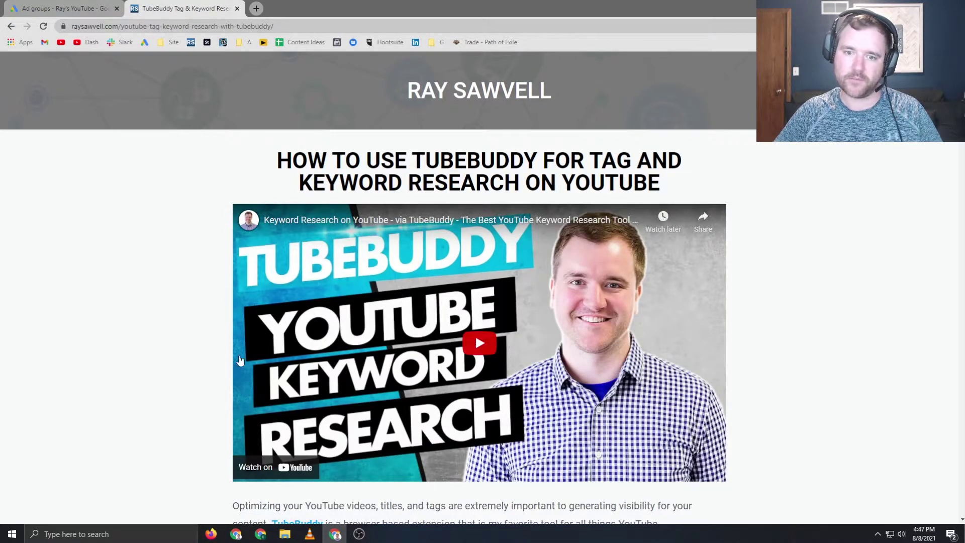
pyautogui.scroll(-8, 166, 285)
pyautogui.scroll(2, 112, 175)
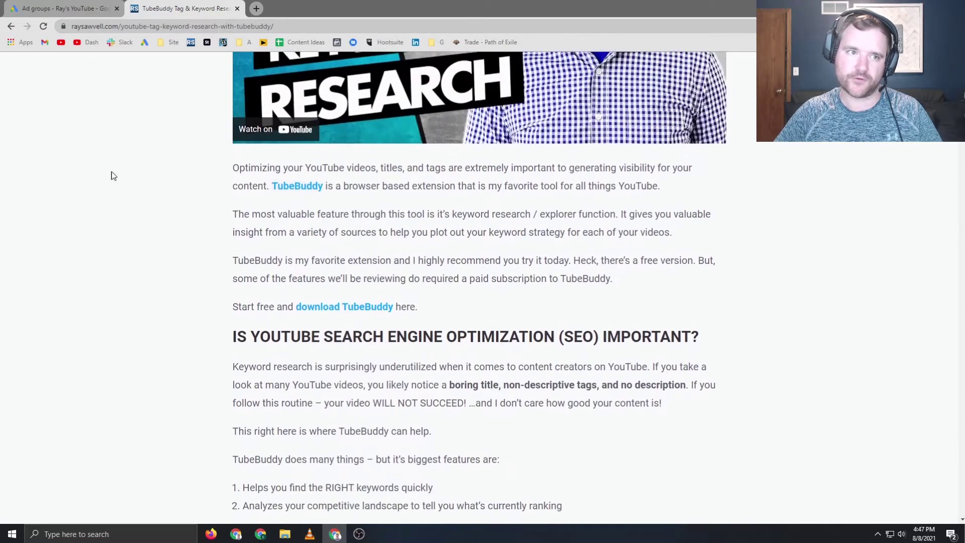
pyautogui.doubleClick(136, 26)
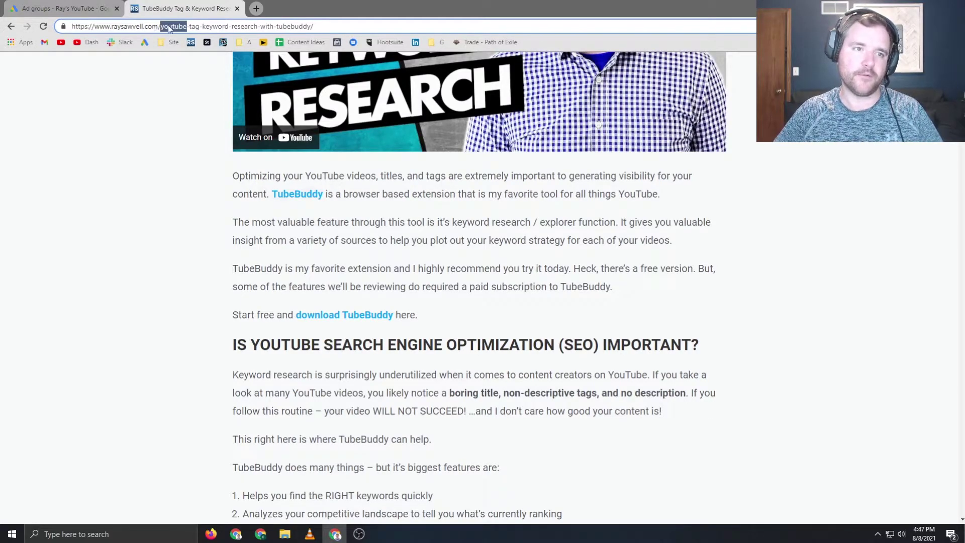
pyautogui.click(62, 8)
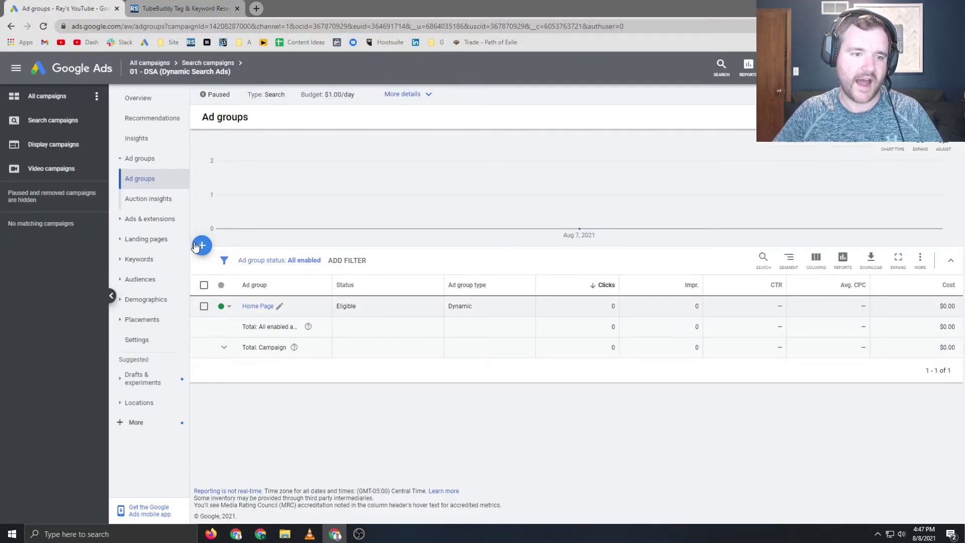
# - Add a new ad group of type Dynamic and name it YouTube Pages
pyautogui.click(201, 246)
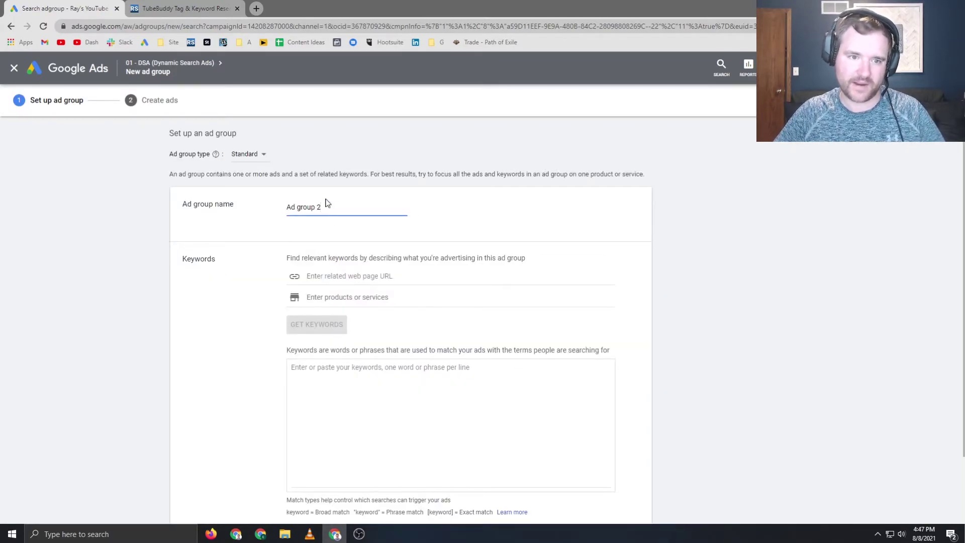
pyautogui.tripleClick(332, 205)
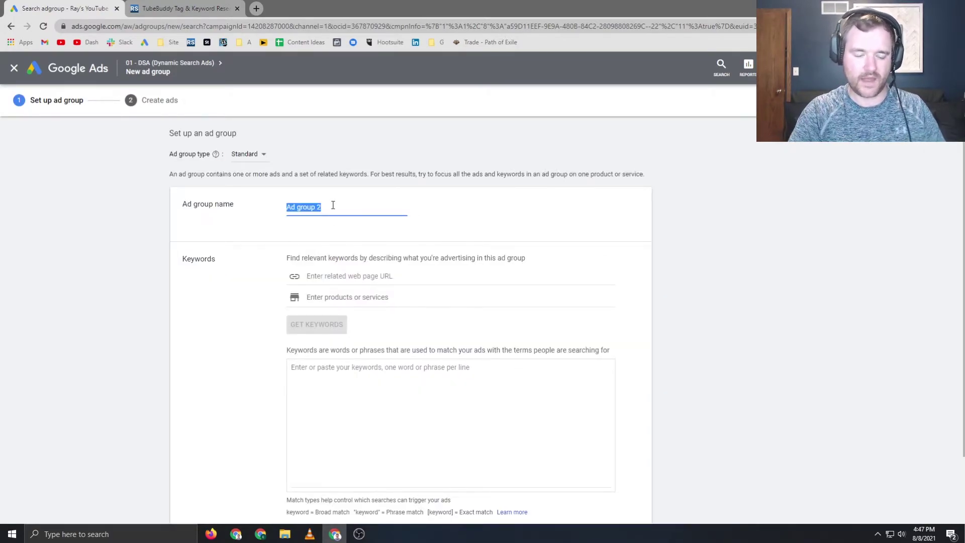
pyautogui.write('YouTube Pages')
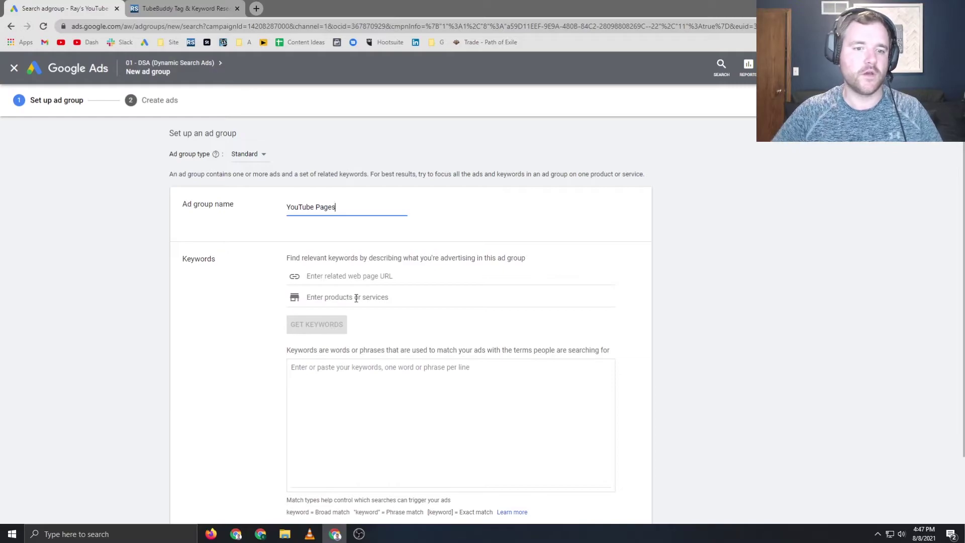
pyautogui.scroll(-2, 223, 324)
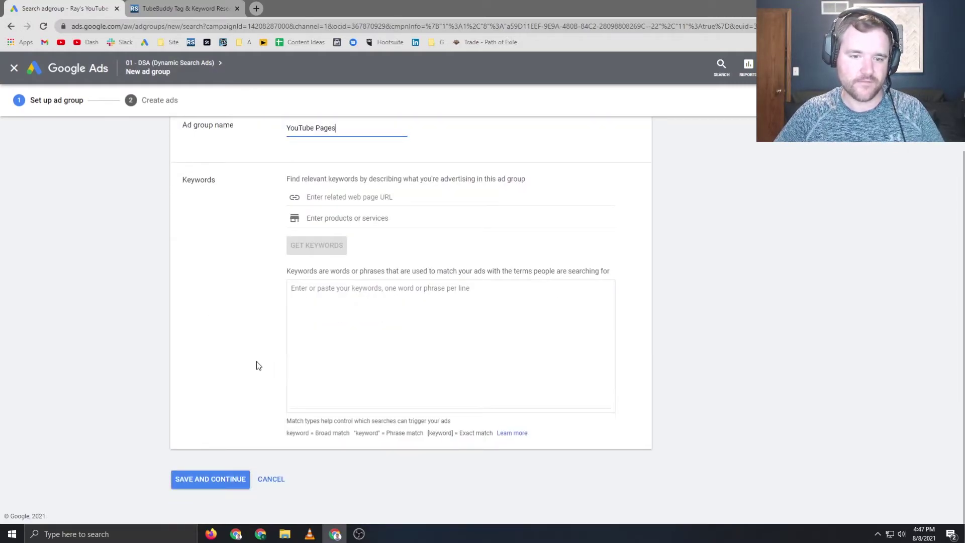
pyautogui.scroll(2, 256, 366)
pyautogui.click(233, 155)
pyautogui.click(264, 181)
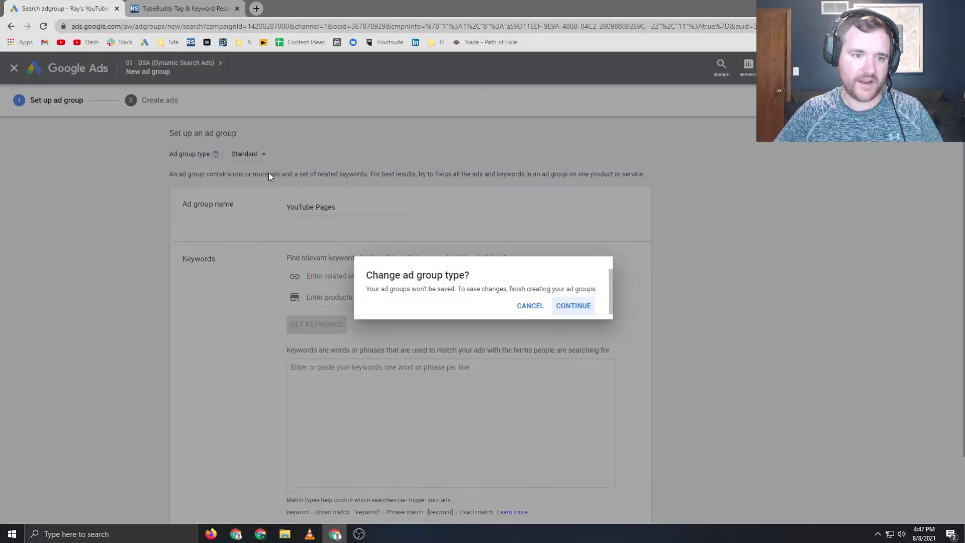
pyautogui.click(573, 305)
pyautogui.click(317, 154)
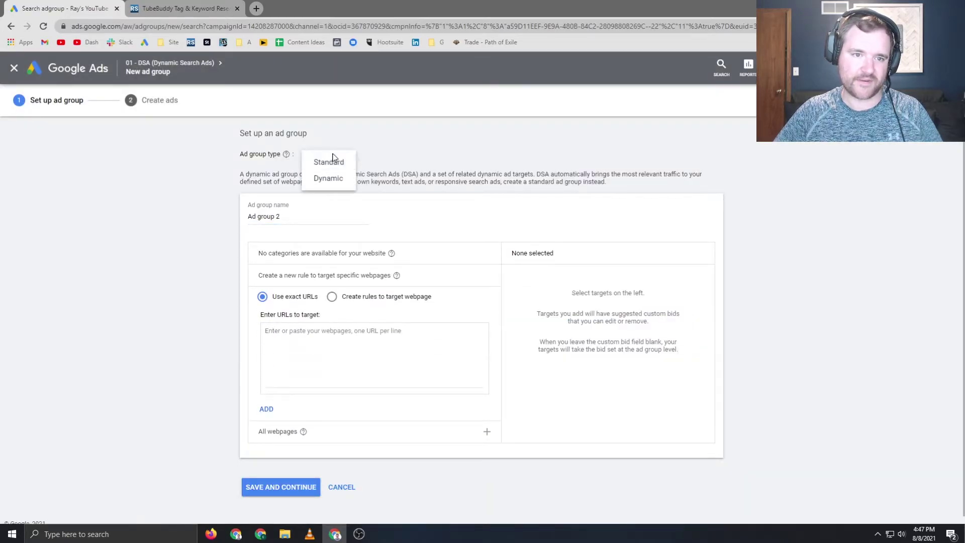
pyautogui.click(315, 176)
pyautogui.tripleClick(306, 213)
pyautogui.write('YouTube Pages')
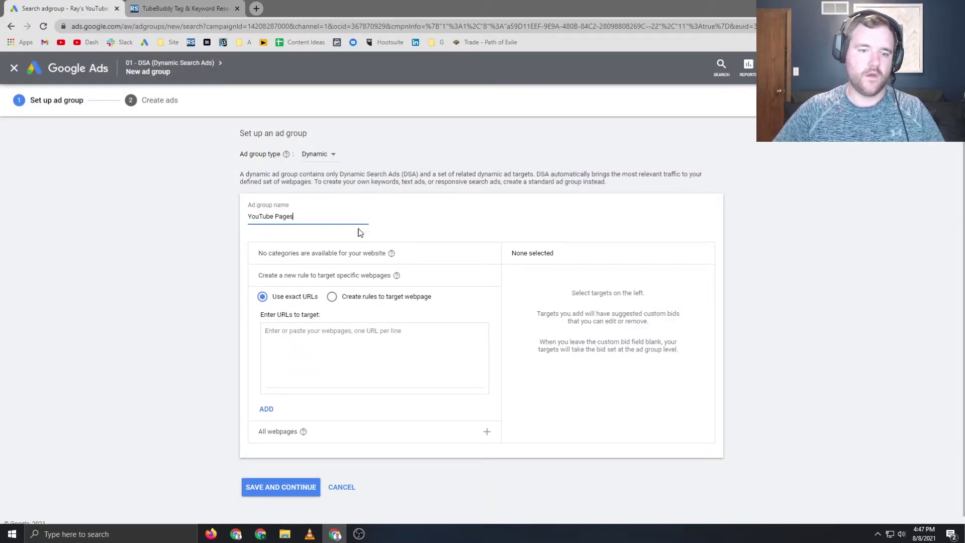
# - Target pages whose URL contains youtube, then save and continue to ads
pyautogui.click(346, 296)
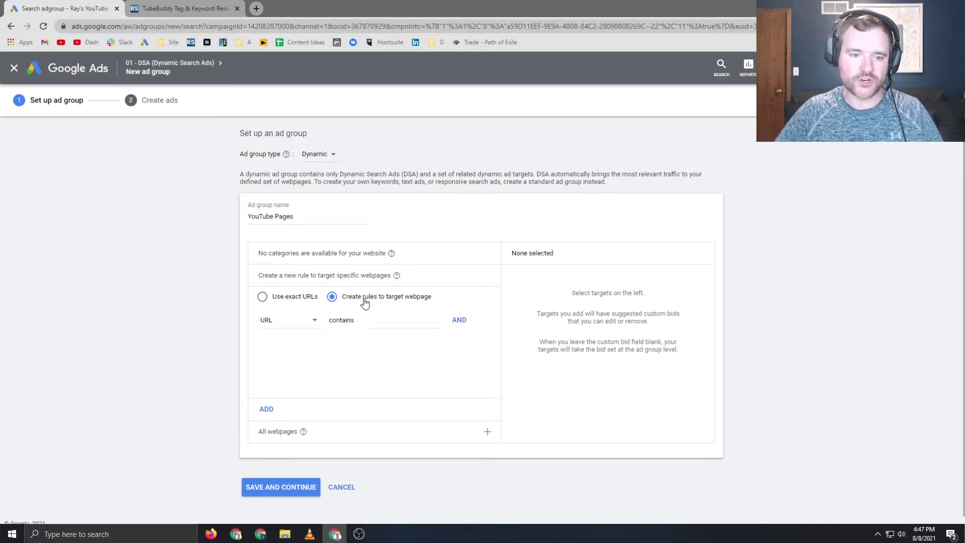
pyautogui.click(382, 320)
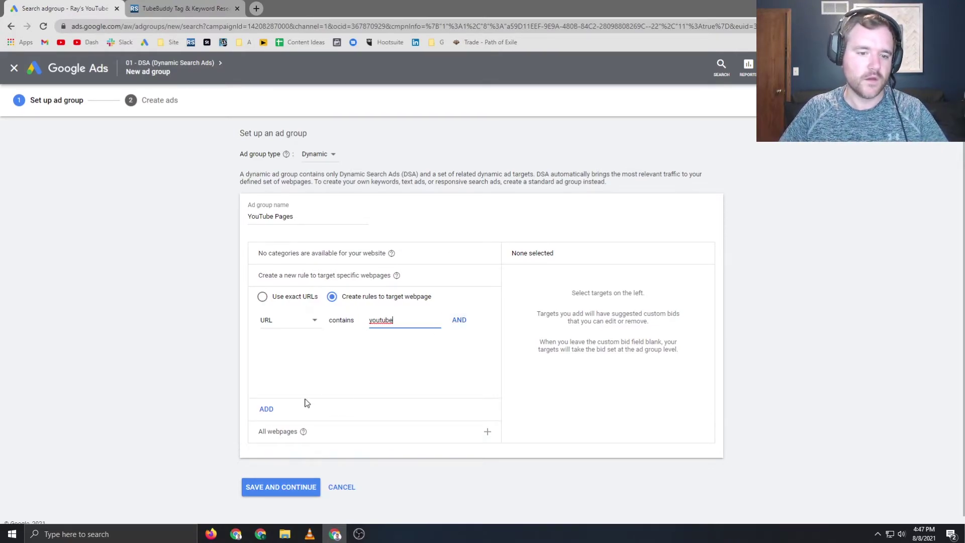
pyautogui.click(458, 322)
pyautogui.click(483, 345)
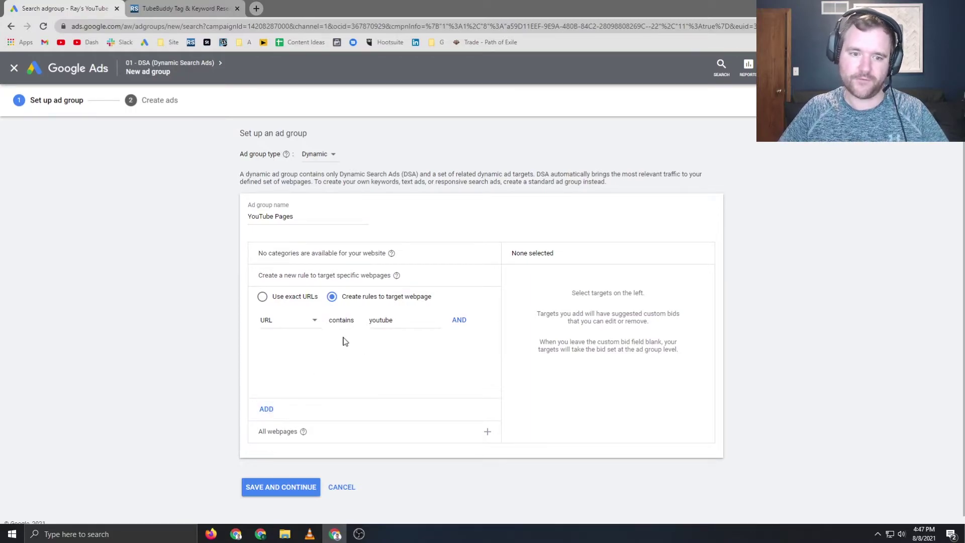
pyautogui.click(267, 410)
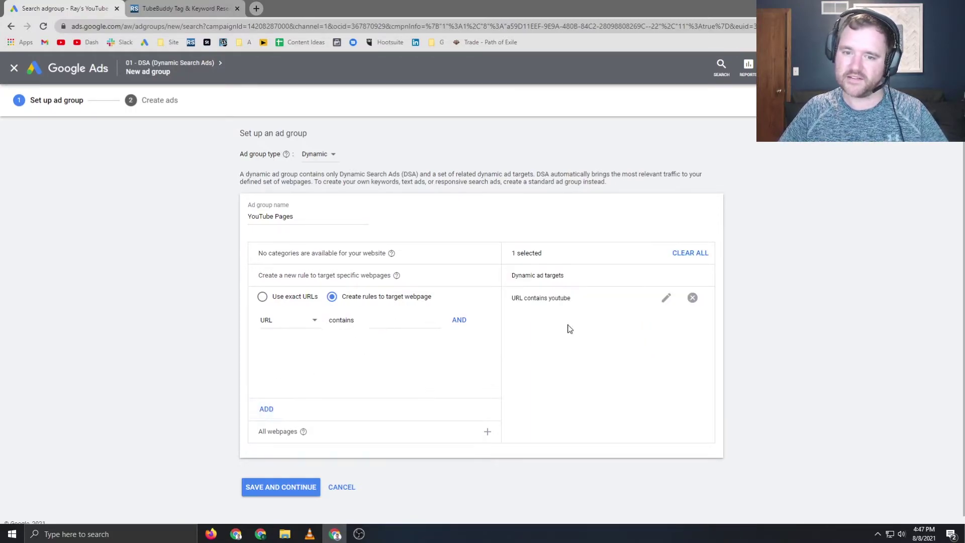
pyautogui.click(292, 485)
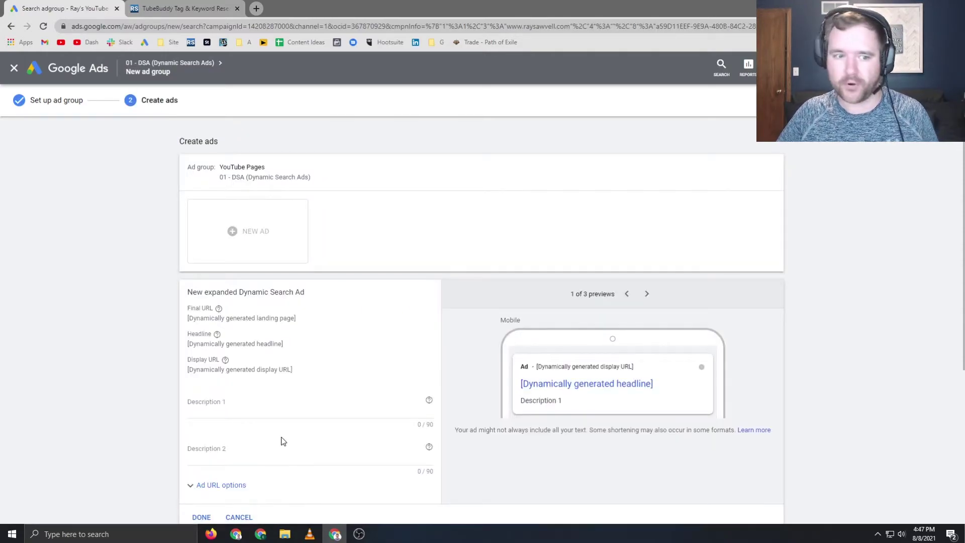
# - Write the dynamic search ad's first description and finish editing the ad
pyautogui.scroll(-2, 282, 441)
pyautogui.click(219, 313)
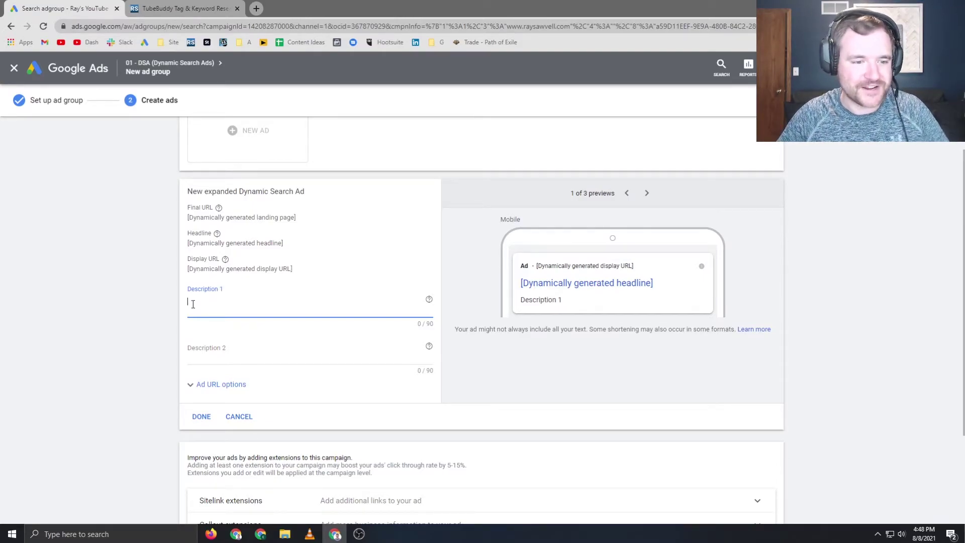
pyautogui.scroll(-3, 129, 415)
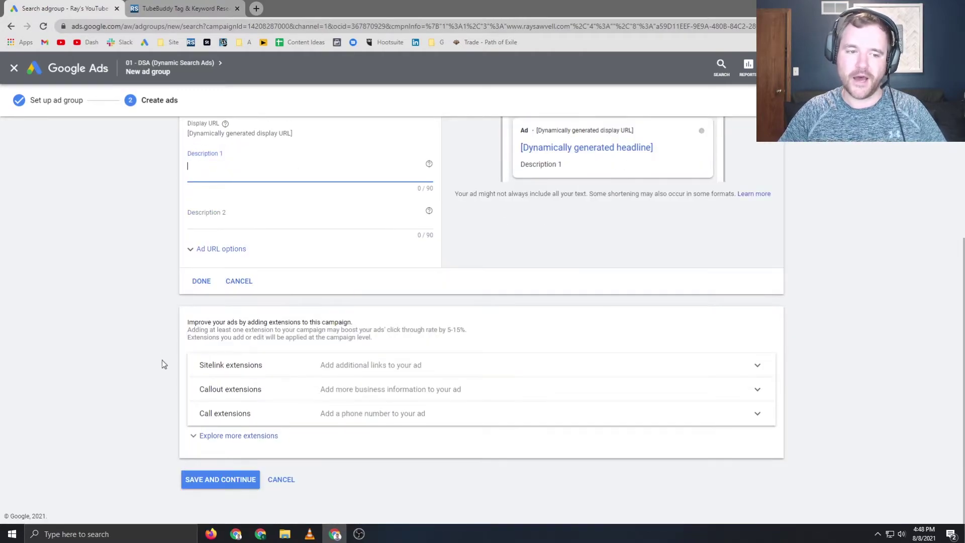
pyautogui.click(196, 280)
# - Save the ad group, then cancel the reopened ad editor and leave the page
pyautogui.click(221, 456)
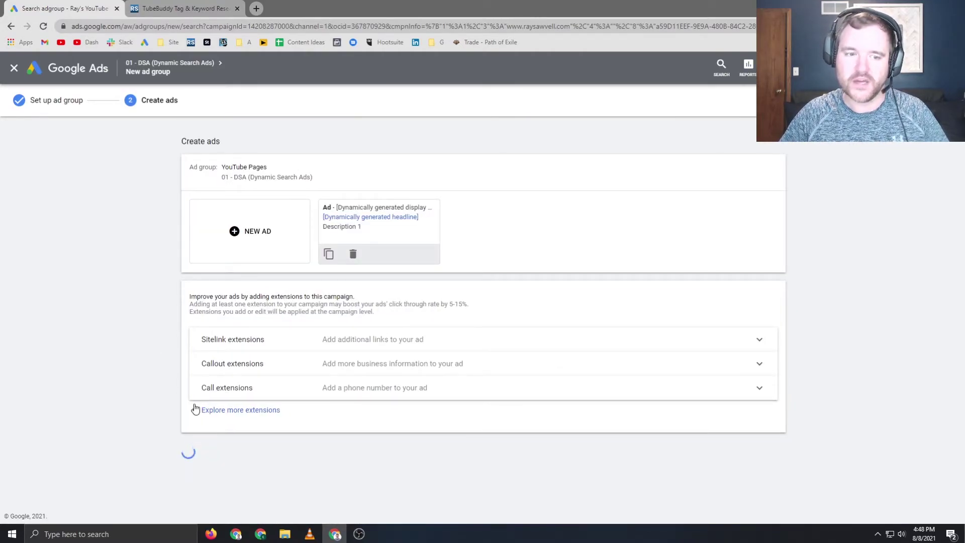
pyautogui.scroll(-5, 269, 394)
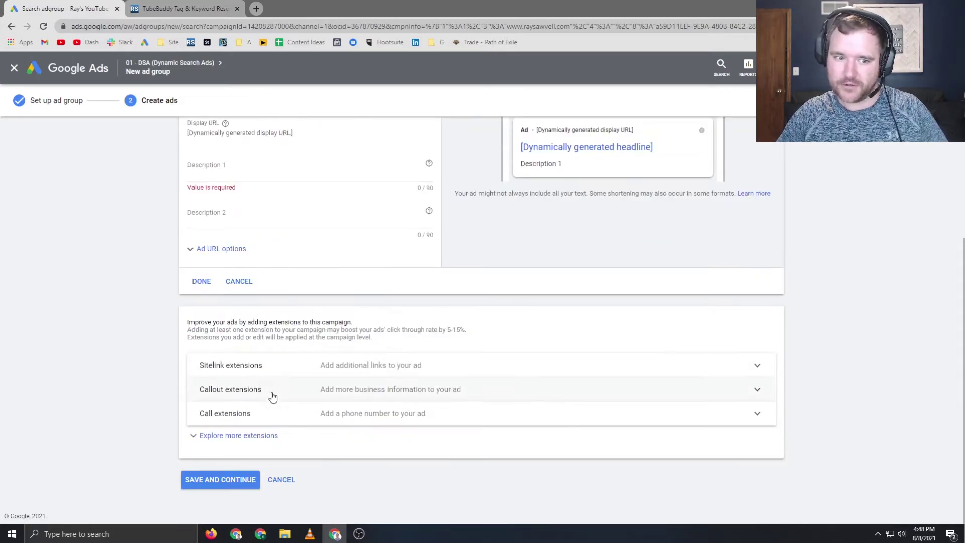
pyautogui.click(276, 481)
pyautogui.click(559, 305)
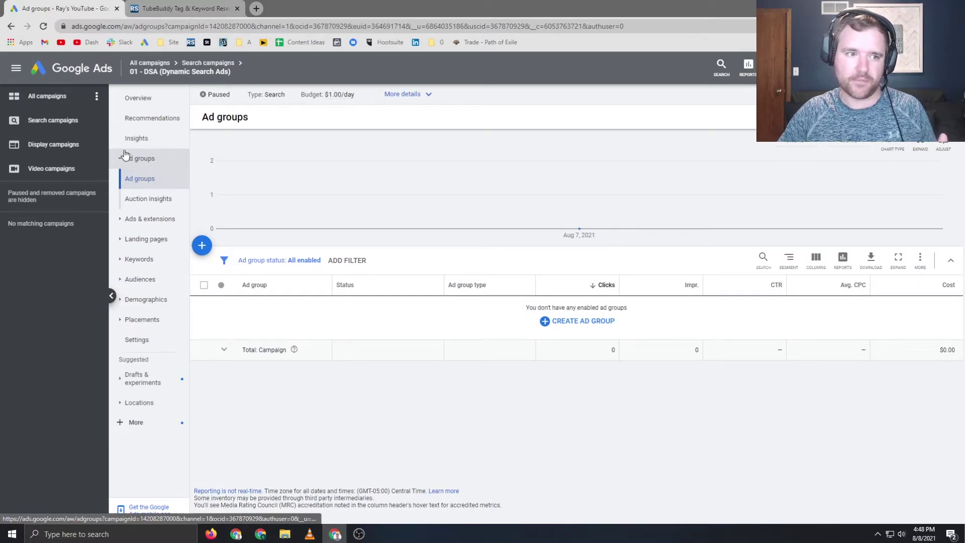
# - In Search campaigns, set the ad group status filter to show all statuses
pyautogui.click(55, 126)
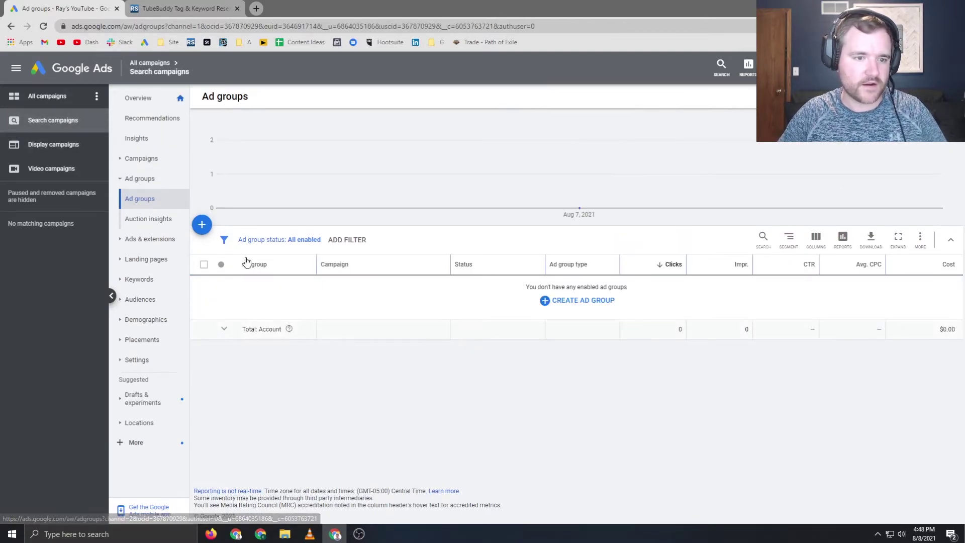
pyautogui.click(329, 239)
pyautogui.click(249, 238)
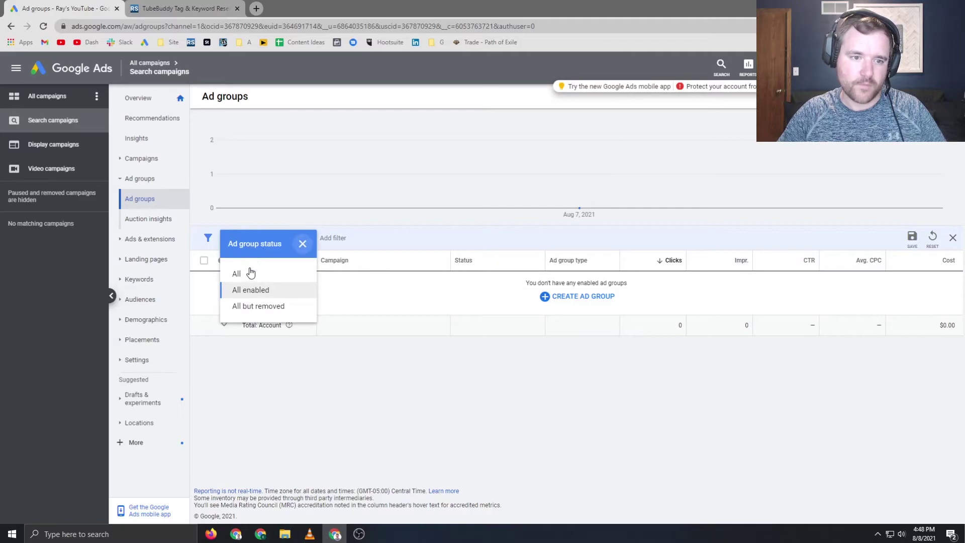
pyautogui.click(249, 272)
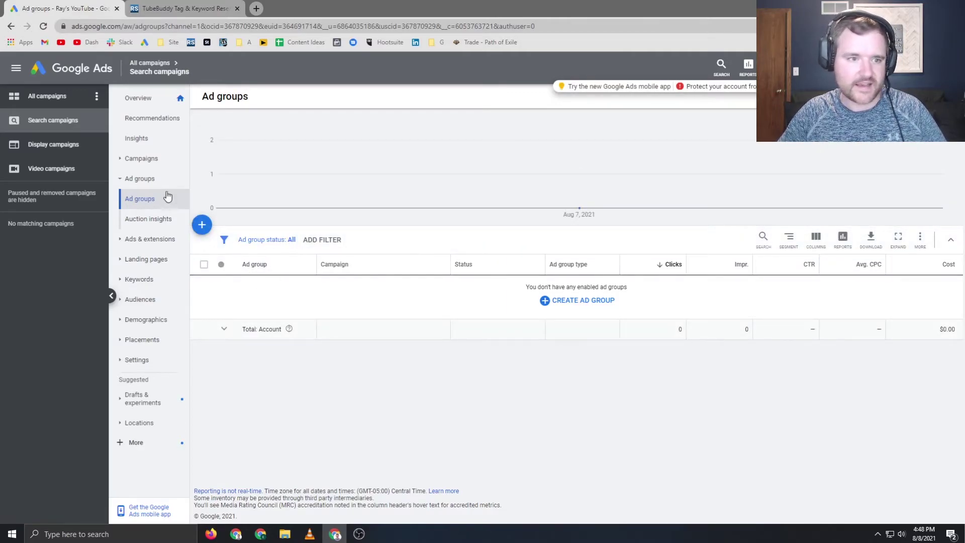
# - Show campaigns of all statuses, including paused, and open 01 - DSA (Dynamic Search Ads)
pyautogui.click(141, 159)
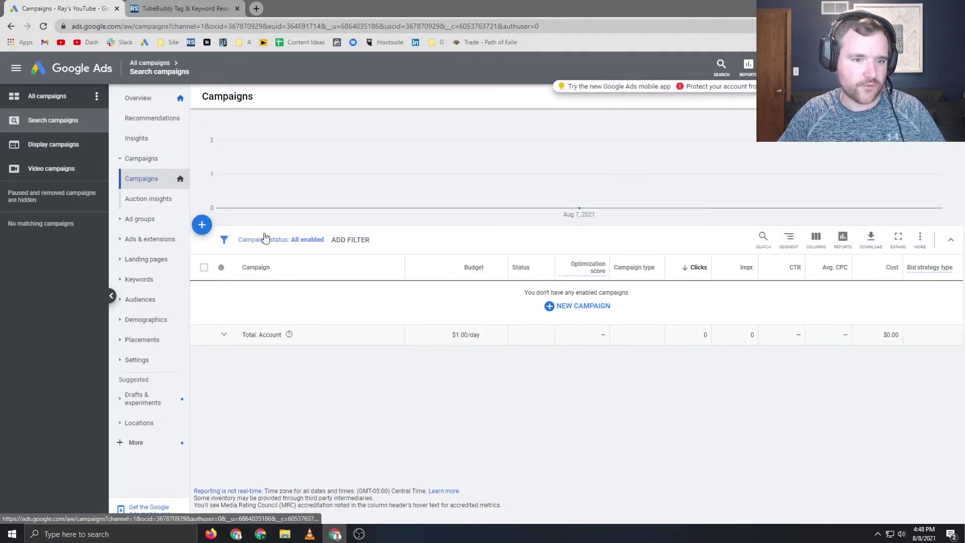
pyautogui.click(268, 240)
pyautogui.click(259, 273)
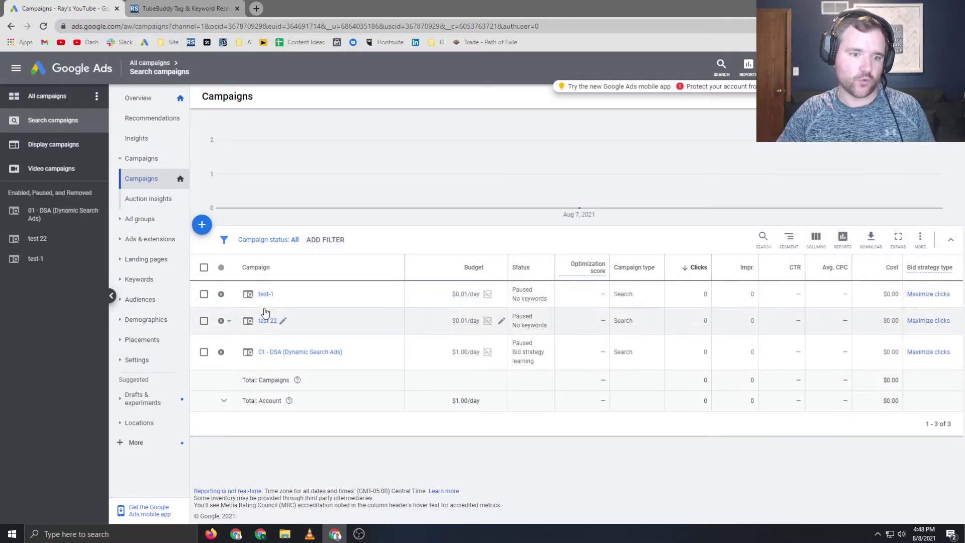
pyautogui.click(279, 351)
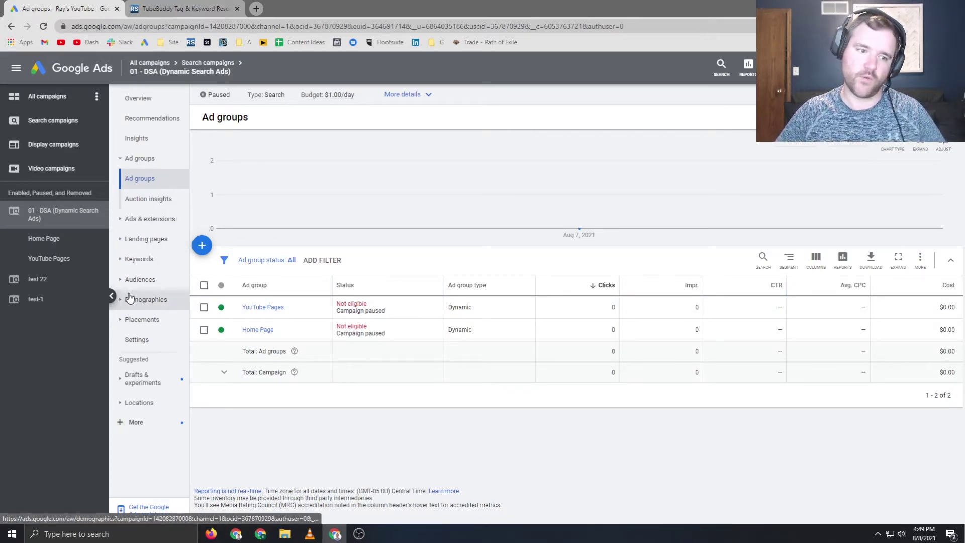
# - Go from Keywords and Negative keywords to the campaign's Negative dynamic ad targets page
pyautogui.click(132, 262)
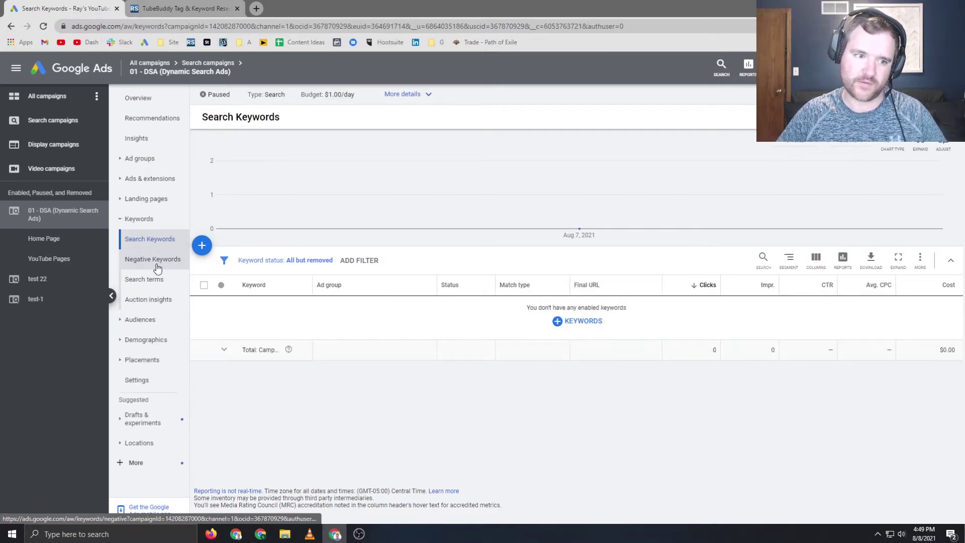
pyautogui.click(151, 260)
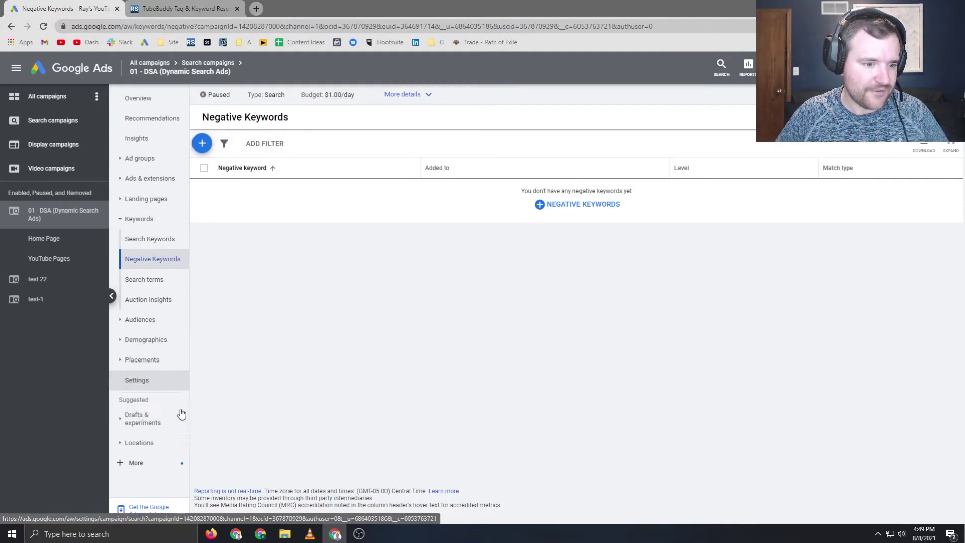
pyautogui.click(137, 461)
pyautogui.scroll(-2, 137, 399)
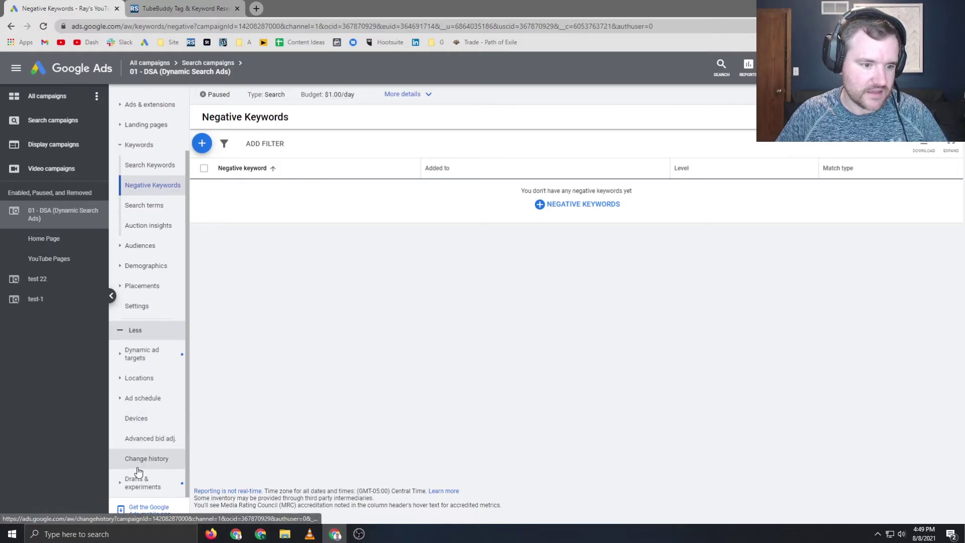
pyautogui.click(133, 355)
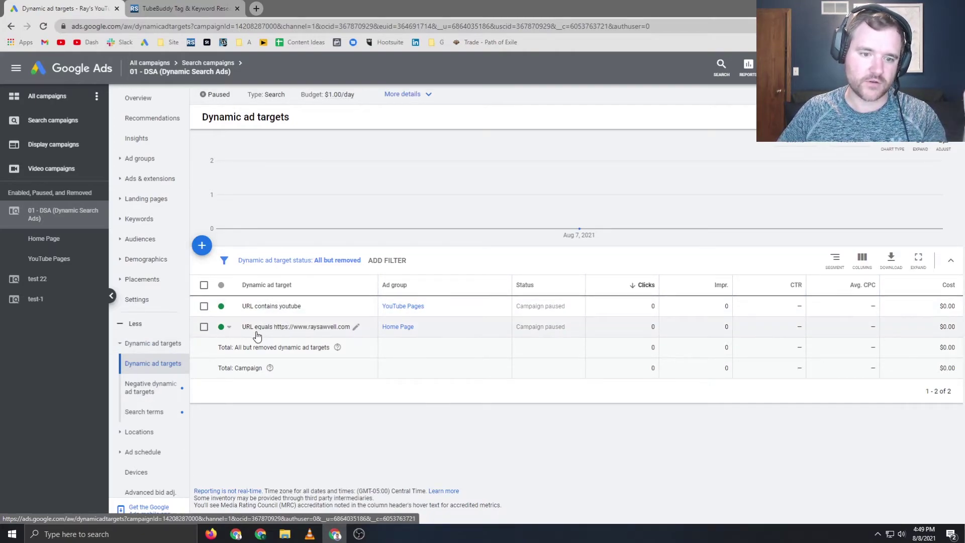
pyautogui.click(155, 391)
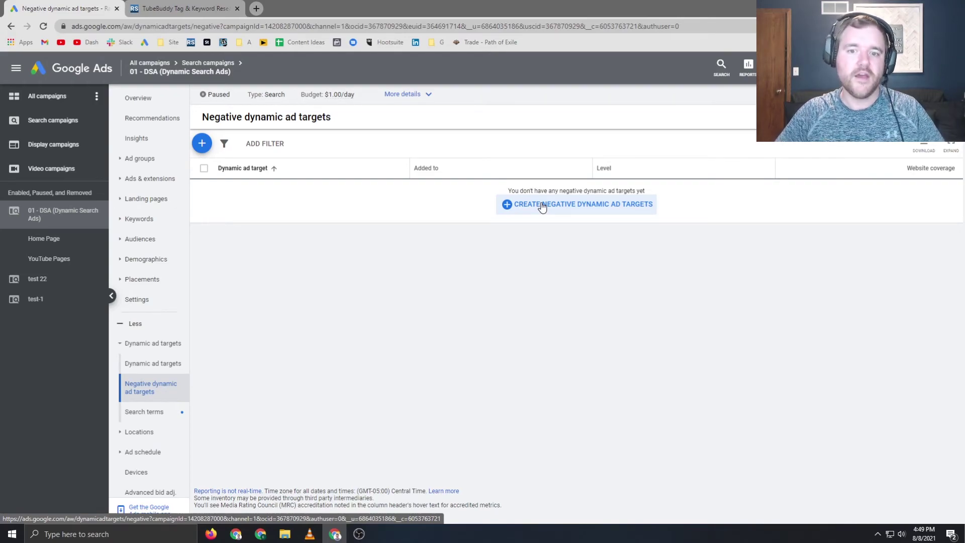
# - Add a campaign-level negative dynamic ad target rule URL contains blog, save, and verify it
pyautogui.click(553, 210)
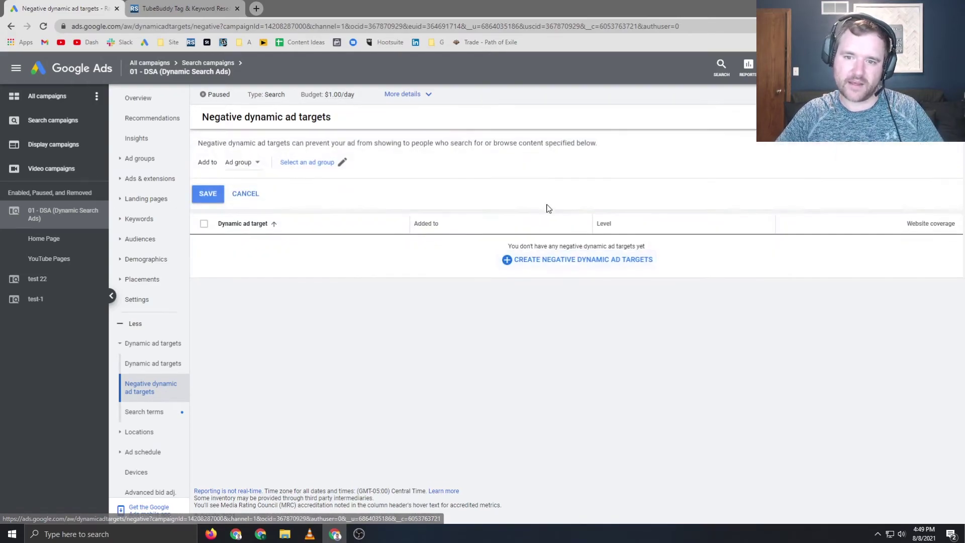
pyautogui.click(245, 165)
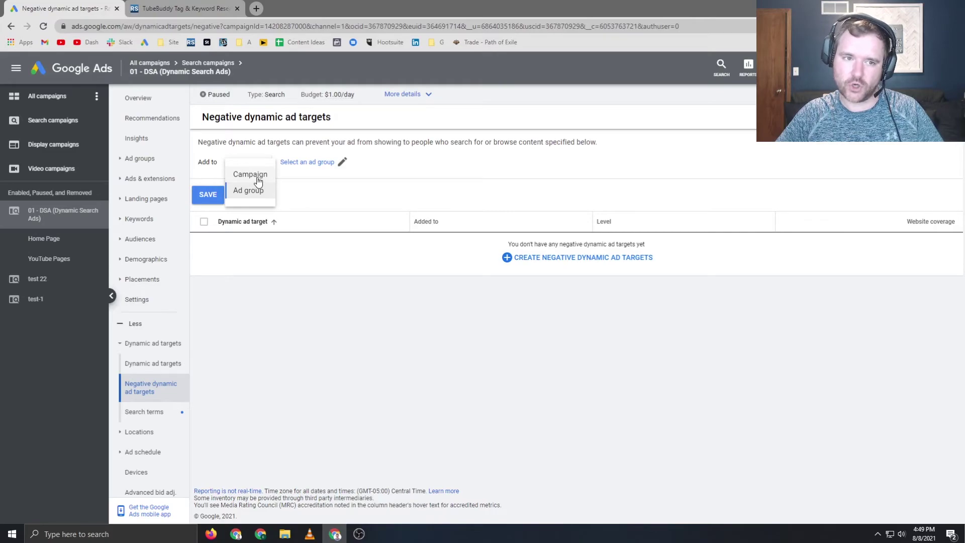
pyautogui.click(254, 176)
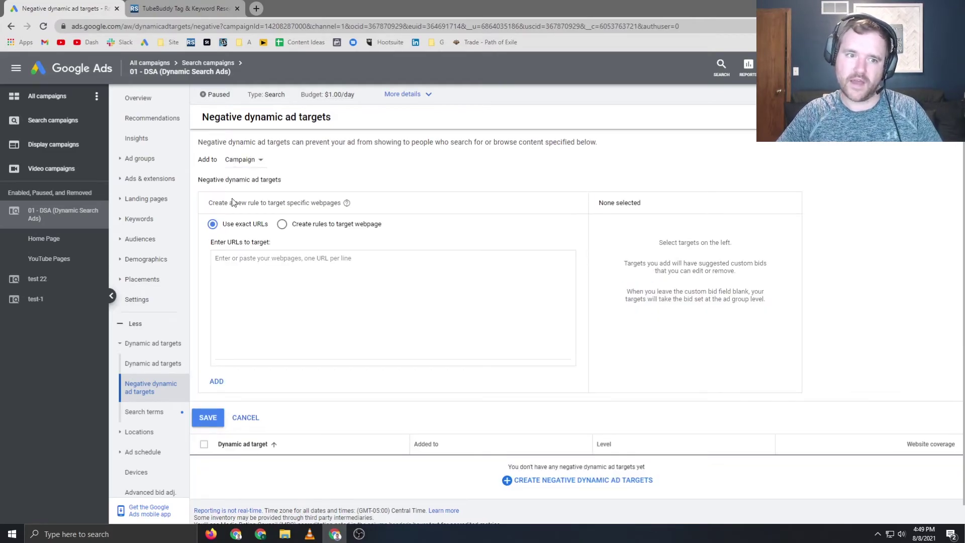
pyautogui.click(282, 223)
pyautogui.click(327, 244)
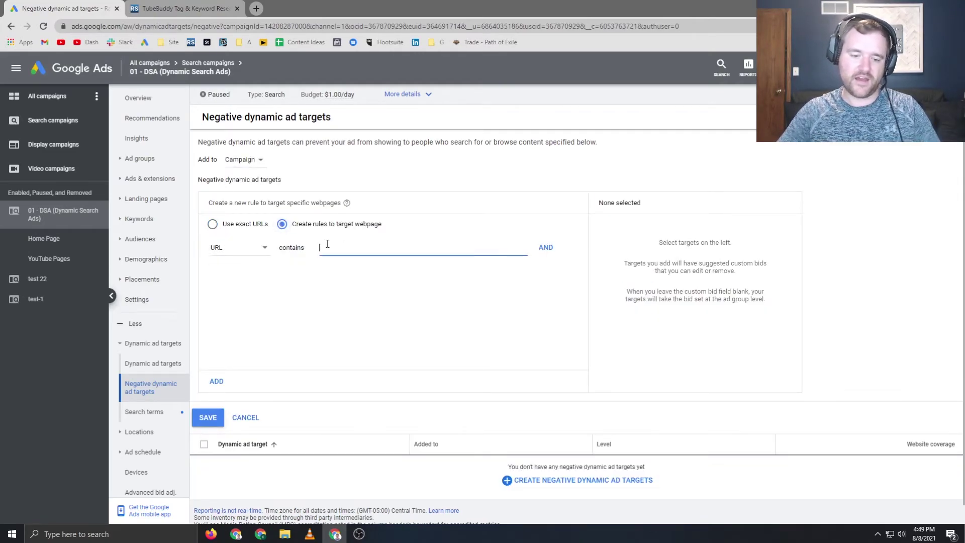
pyautogui.write('blog')
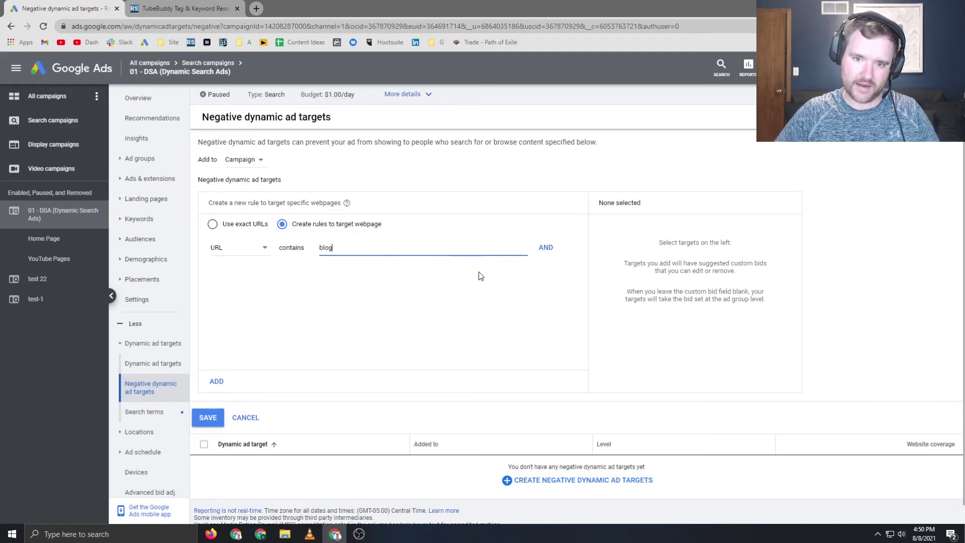
pyautogui.click(216, 382)
pyautogui.click(212, 419)
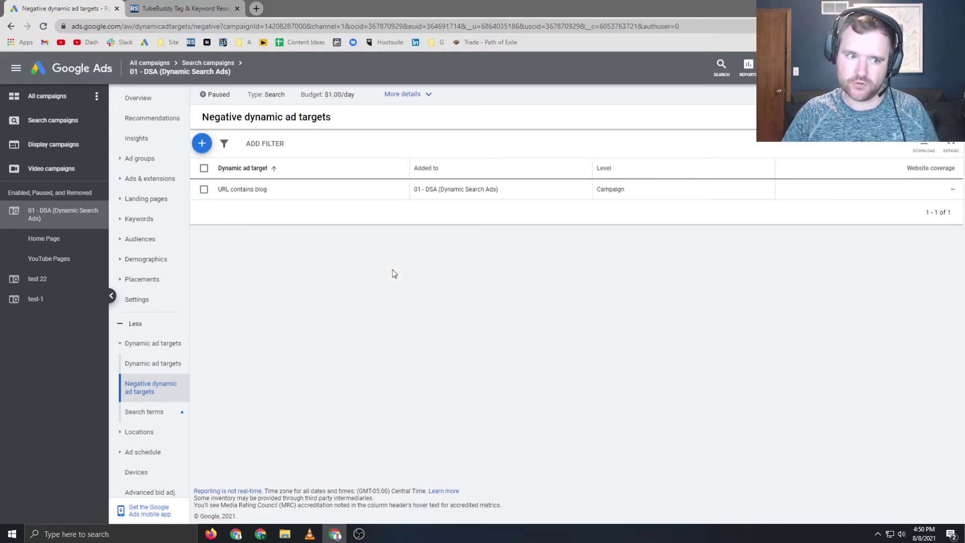
pyautogui.click(153, 363)
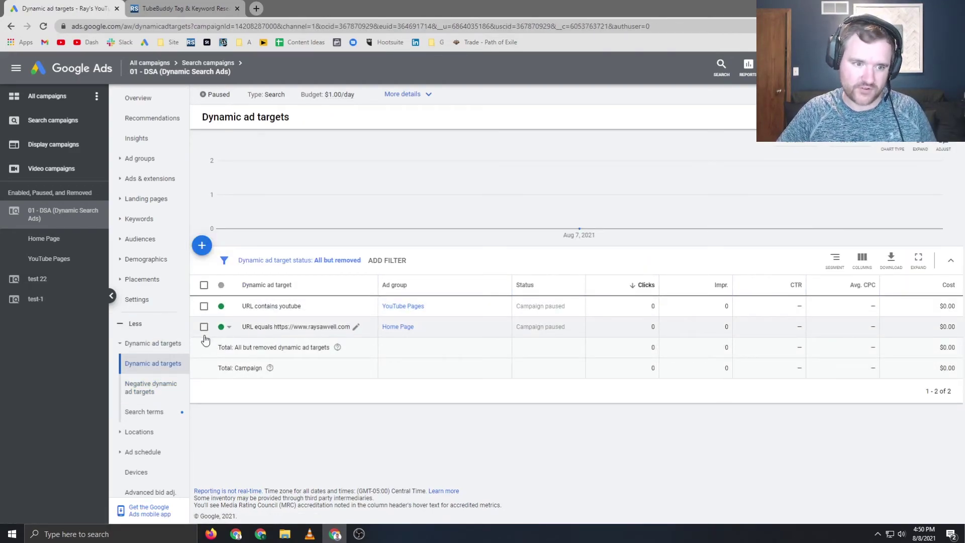
pyautogui.click(139, 396)
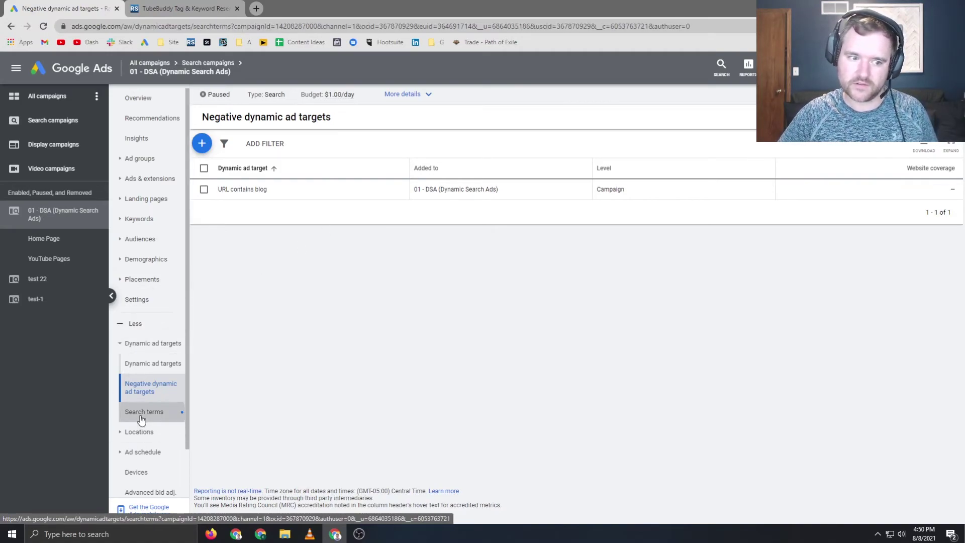
# - Open the DSA campaign's Search terms report and check its view options
pyautogui.click(166, 411)
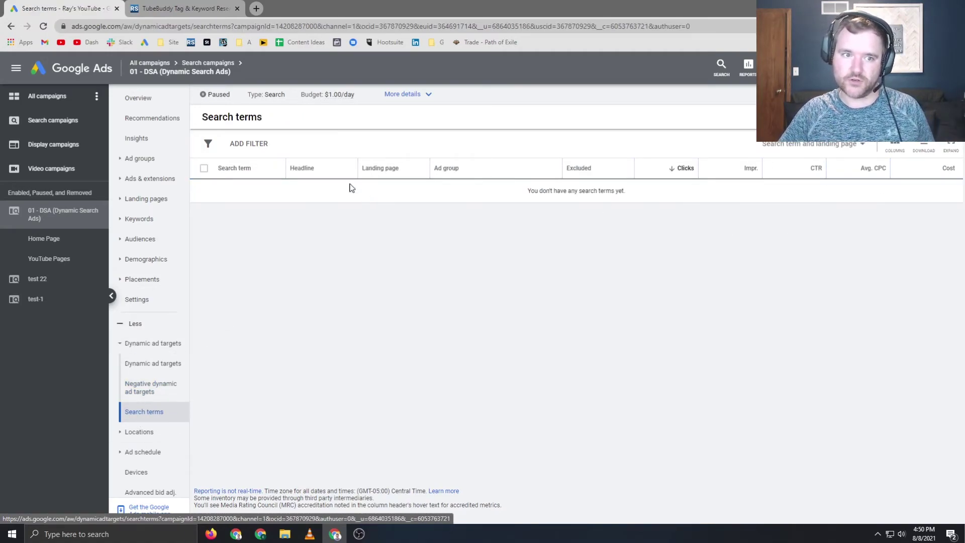
pyautogui.click(828, 146)
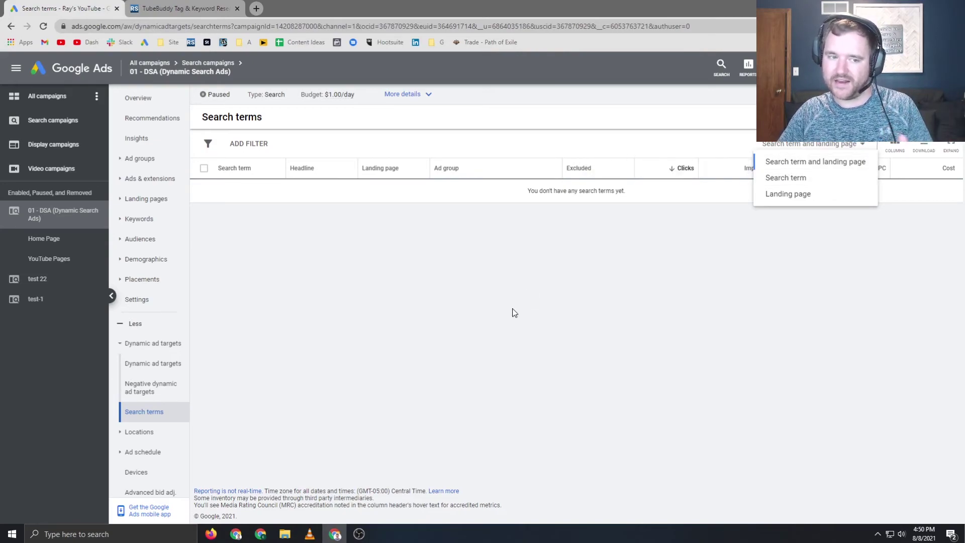
pyautogui.click(528, 306)
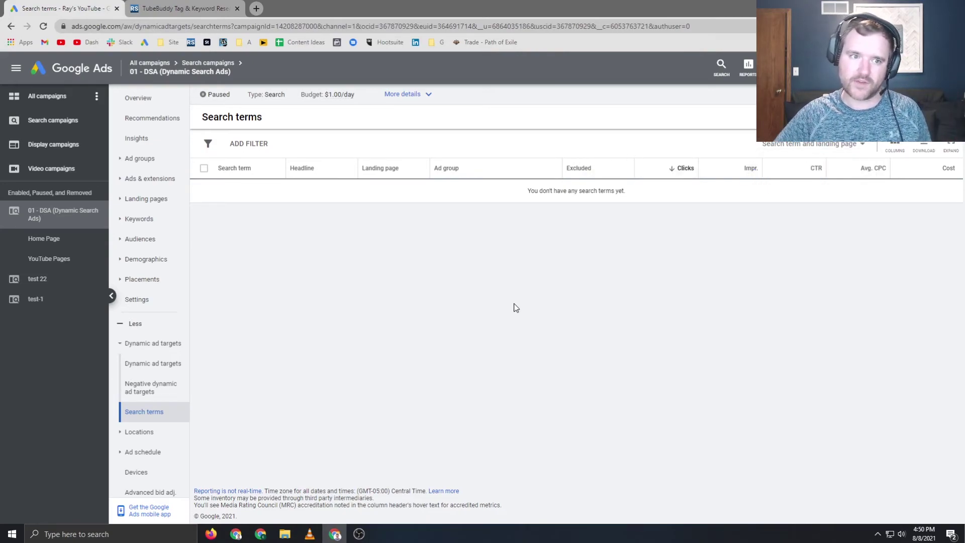